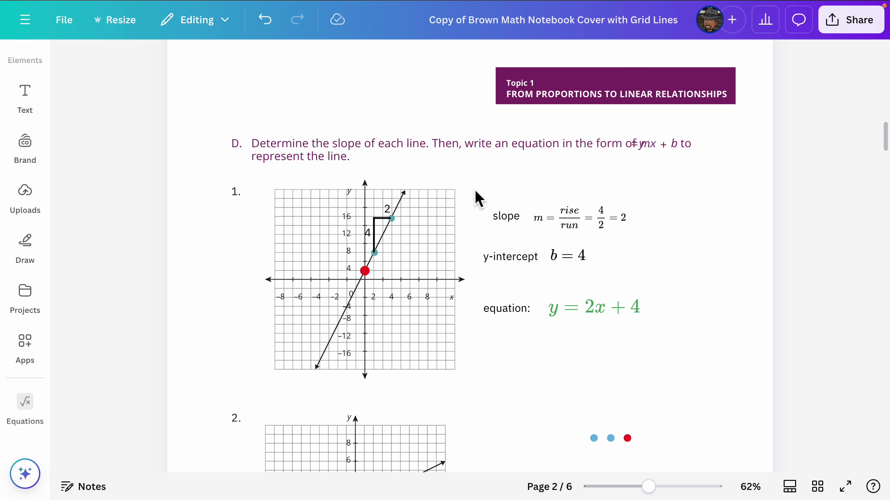
Marquee-select problem 1's slope, y-intercept and equation items beside graph 1
{"action": "left_click_drag", "start_coordinate": [494, 219], "coordinate": [667, 334]}
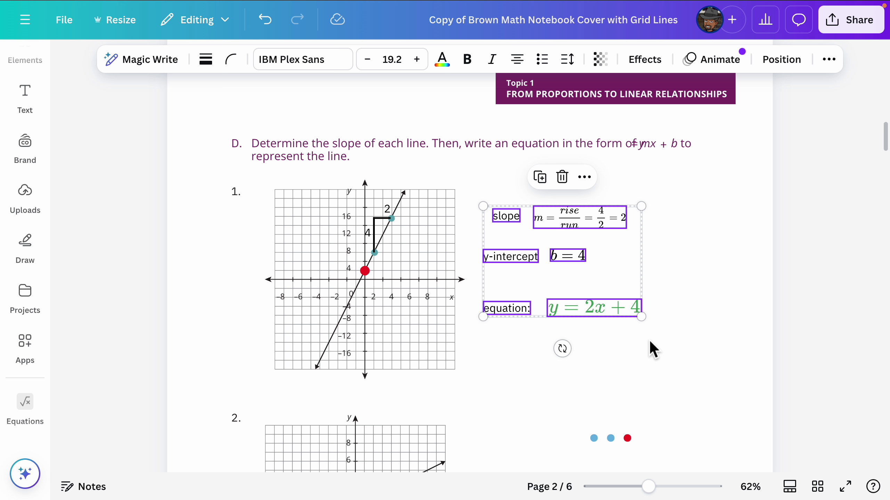
{"action": "scroll", "coordinate": [616, 373], "scroll_direction": "down", "scroll_amount": 2}
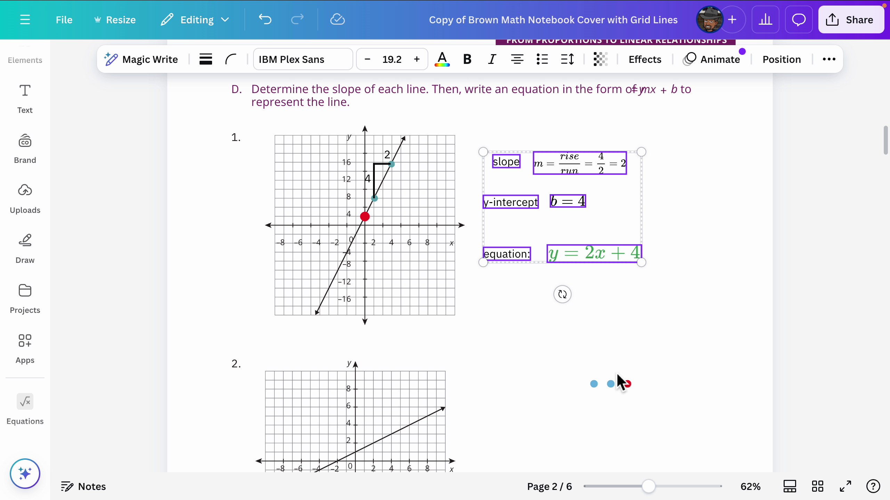
{"action": "scroll", "coordinate": [617, 376], "scroll_direction": "up", "scroll_amount": 3}
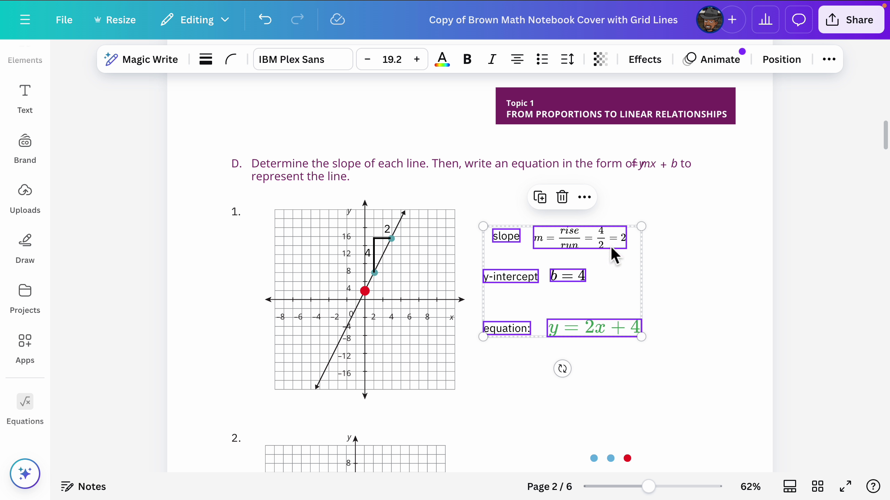
Copy problem 1's slope and equation group, then scroll to problem 2's empty graph
{"action": "left_click", "coordinate": [590, 199]}
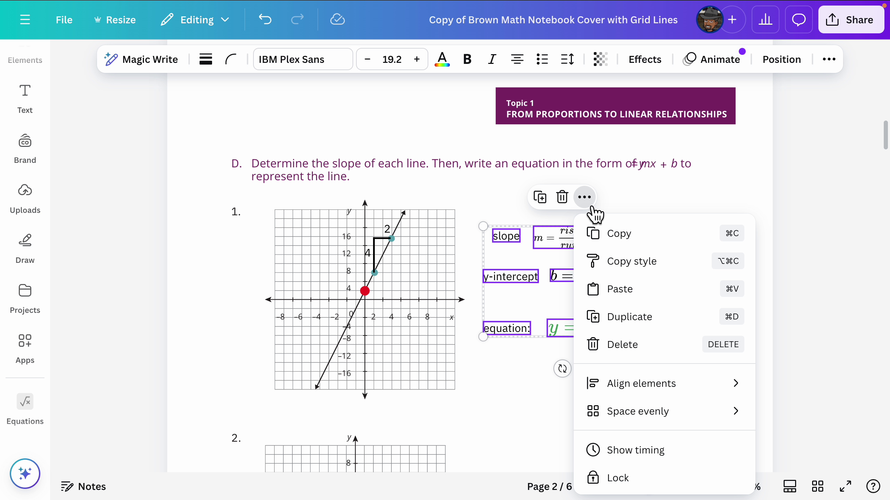
{"action": "left_click", "coordinate": [627, 238]}
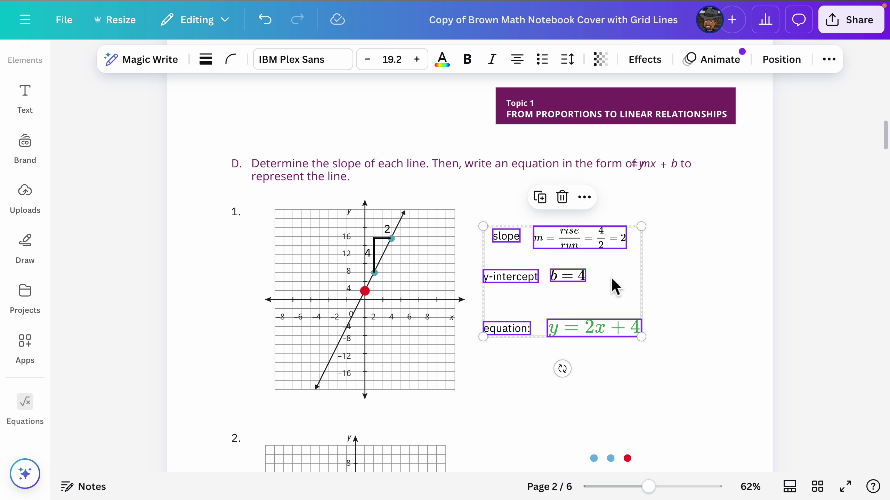
{"action": "scroll", "coordinate": [612, 279], "scroll_direction": "down", "scroll_amount": 10}
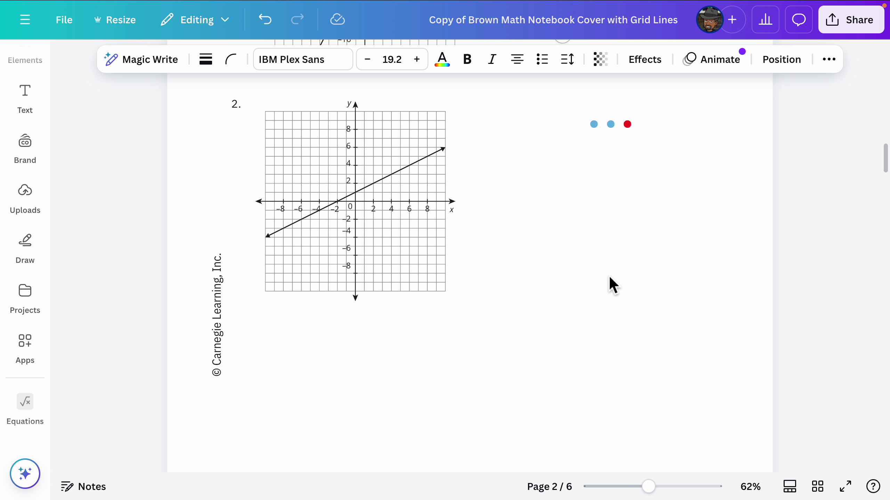
{"action": "left_click", "coordinate": [513, 185]}
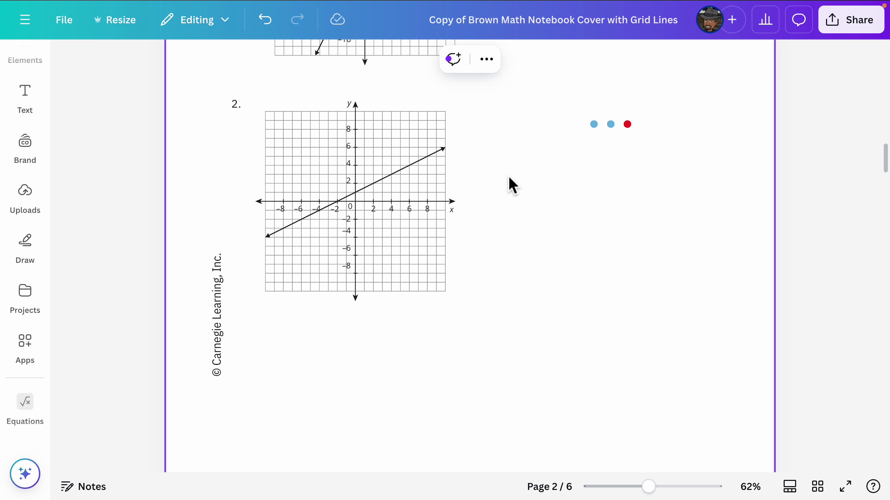
{"action": "scroll", "coordinate": [512, 185], "scroll_direction": "down", "scroll_amount": 1}
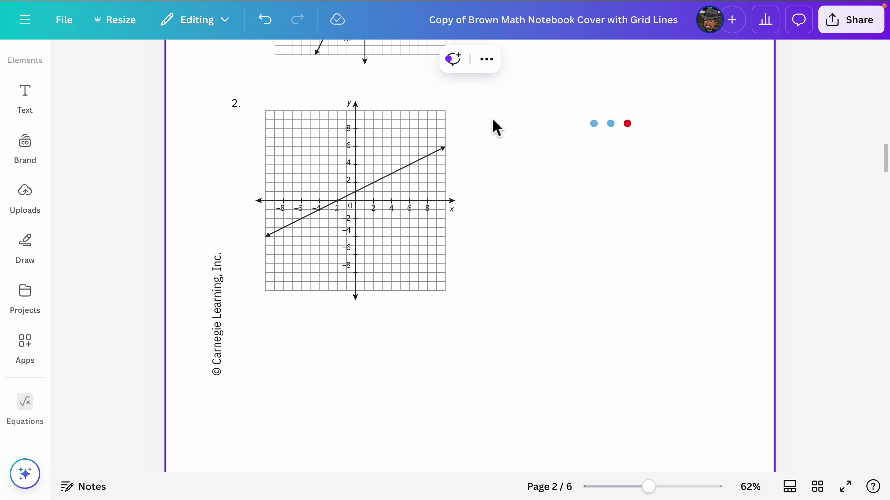
{"action": "left_click", "coordinate": [494, 67]}
{"action": "left_click", "coordinate": [497, 177]}
{"action": "scroll", "coordinate": [506, 179], "scroll_direction": "up", "scroll_amount": 1}
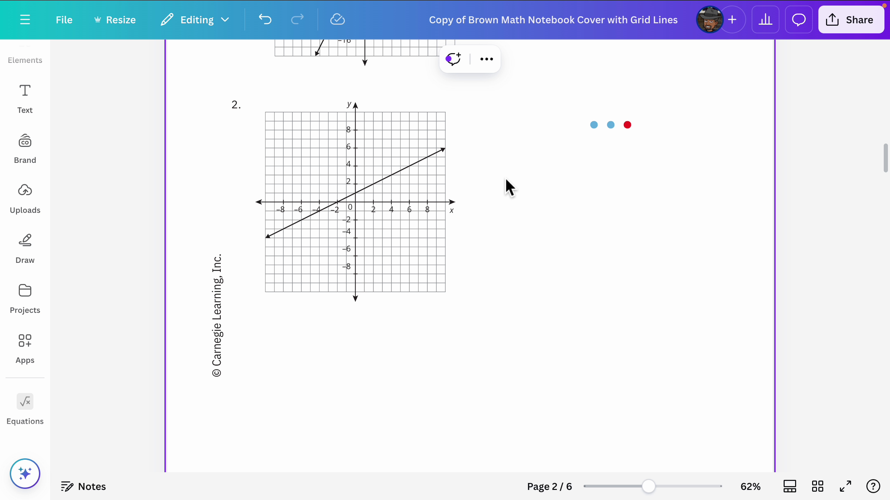
Paste the copied group and move it right of problem 2's graph, below the dots
{"action": "key", "text": "super+v"}
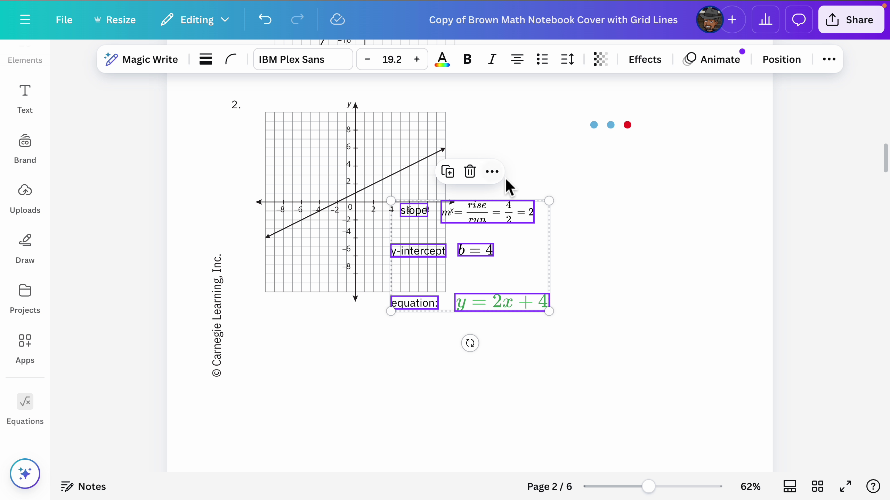
{"action": "key", "text": "super+space"}
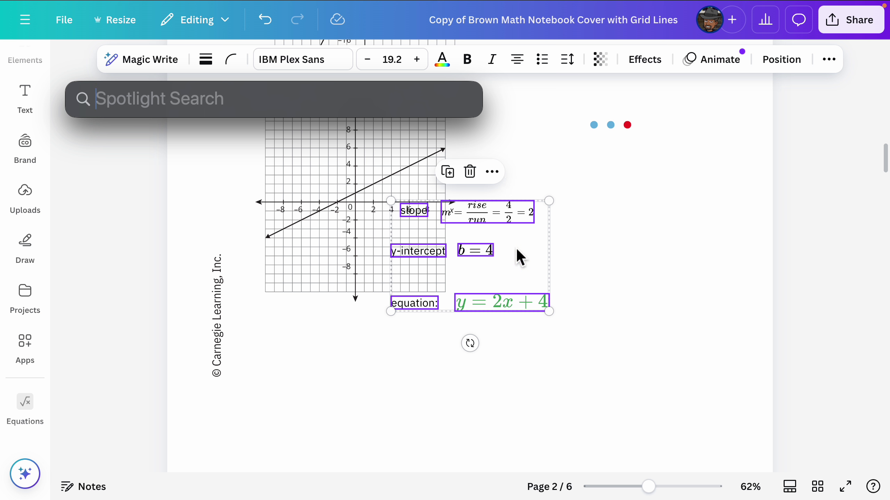
{"action": "key", "text": "Escape"}
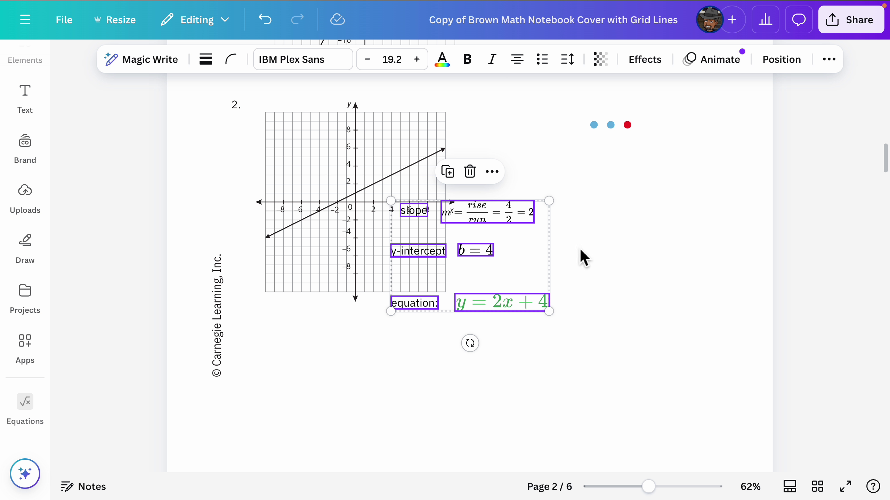
{"action": "left_click_drag", "start_coordinate": [531, 249], "coordinate": [666, 228]}
{"action": "left_click", "coordinate": [623, 328]}
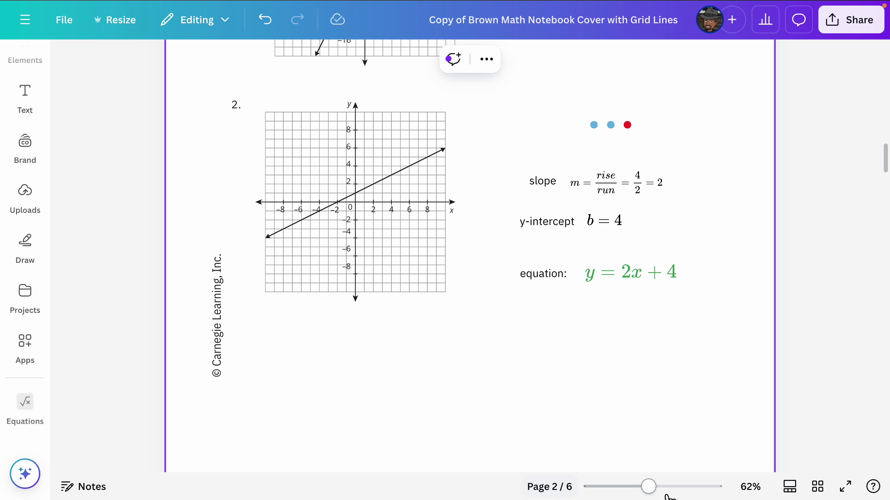
{"action": "left_click_drag", "start_coordinate": [657, 496], "coordinate": [675, 496]}
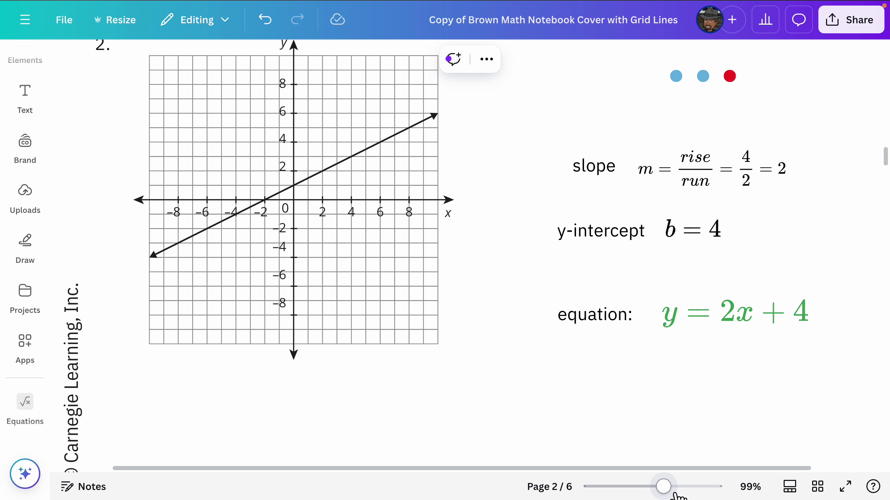
{"action": "scroll", "coordinate": [669, 337], "scroll_direction": "down", "scroll_amount": 1}
{"action": "scroll", "coordinate": [669, 337], "scroll_direction": "up", "scroll_amount": 10}
{"action": "scroll", "coordinate": [669, 339], "scroll_direction": "down", "scroll_amount": 3}
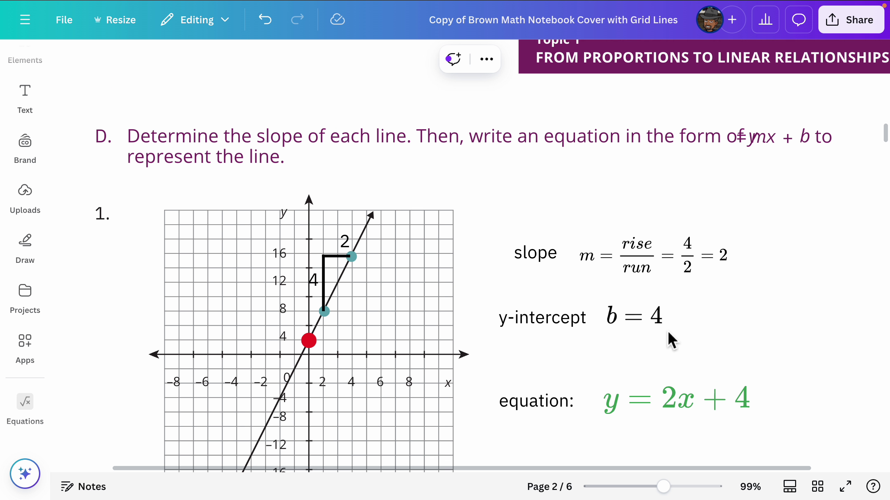
{"action": "scroll", "coordinate": [668, 332], "scroll_direction": "down", "scroll_amount": 1}
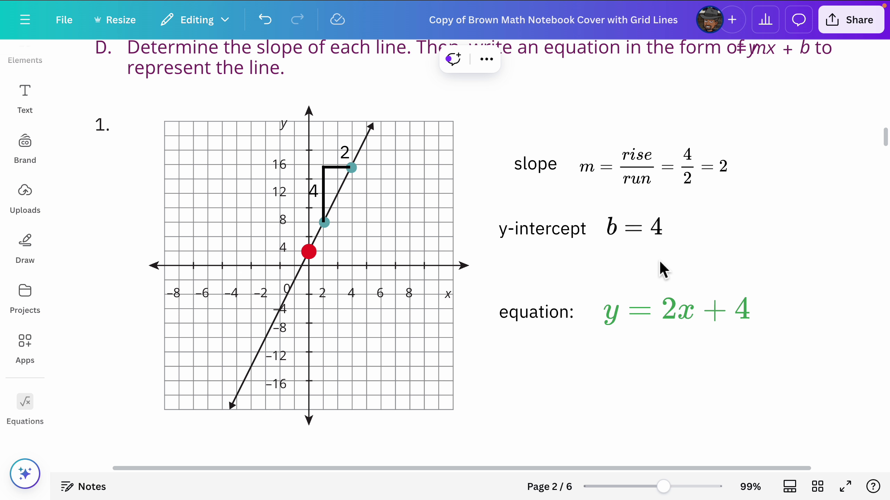
{"action": "scroll", "coordinate": [658, 264], "scroll_direction": "down", "scroll_amount": 10}
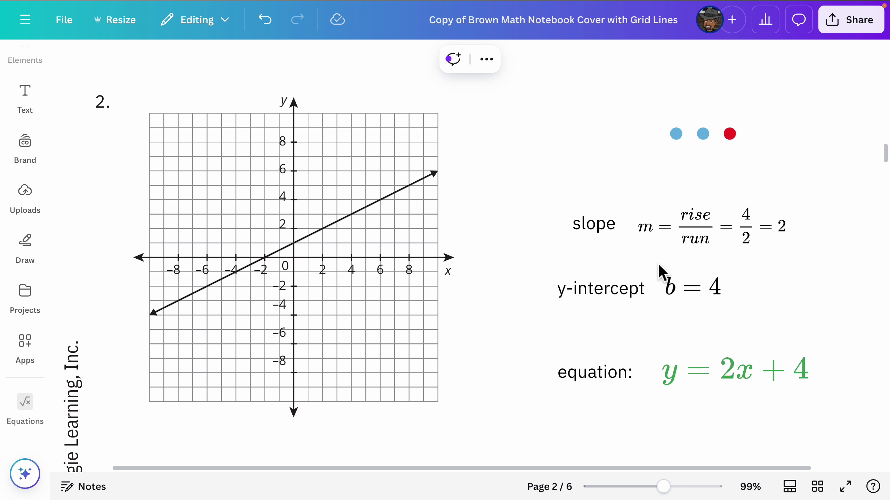
{"action": "scroll", "coordinate": [658, 264], "scroll_direction": "up", "scroll_amount": 15}
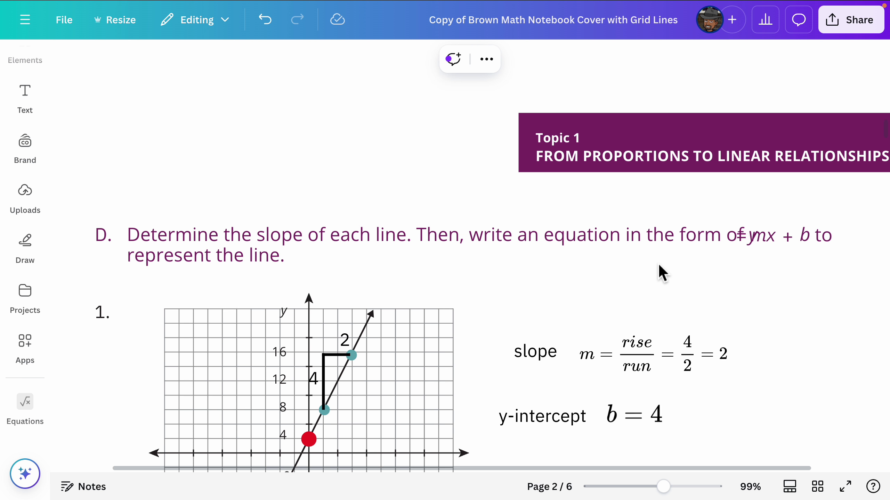
{"action": "scroll", "coordinate": [658, 264], "scroll_direction": "down", "scroll_amount": 1}
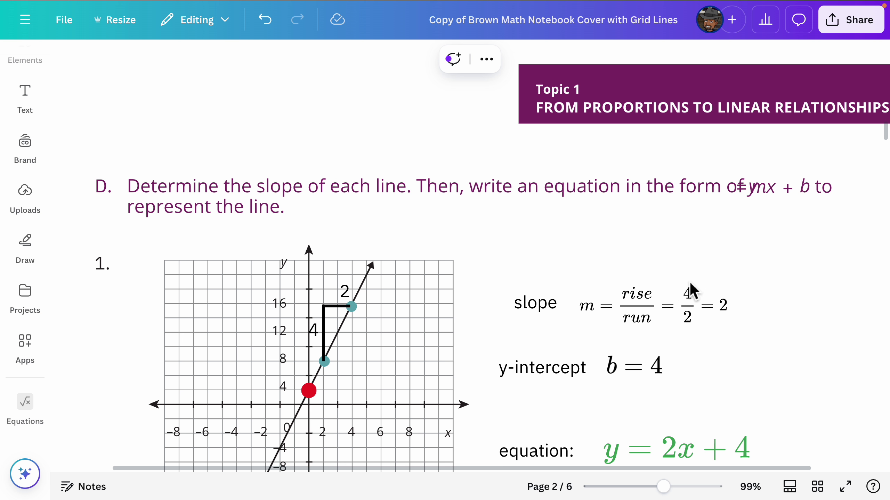
{"action": "scroll", "coordinate": [689, 283], "scroll_direction": "down", "scroll_amount": 1}
{"action": "scroll", "coordinate": [689, 283], "scroll_direction": "up", "scroll_amount": 1}
{"action": "scroll", "coordinate": [689, 282], "scroll_direction": "down", "scroll_amount": 7}
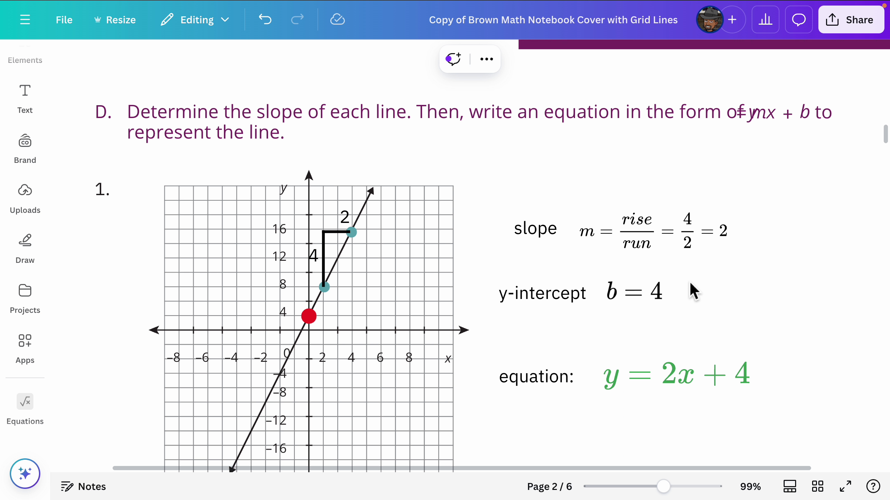
{"action": "scroll", "coordinate": [689, 283], "scroll_direction": "down", "scroll_amount": 9}
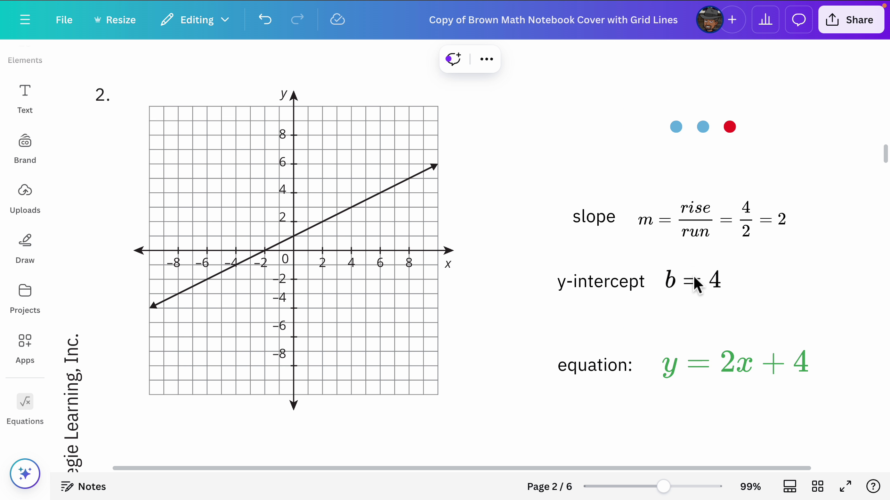
{"action": "scroll", "coordinate": [697, 241], "scroll_direction": "up", "scroll_amount": 1}
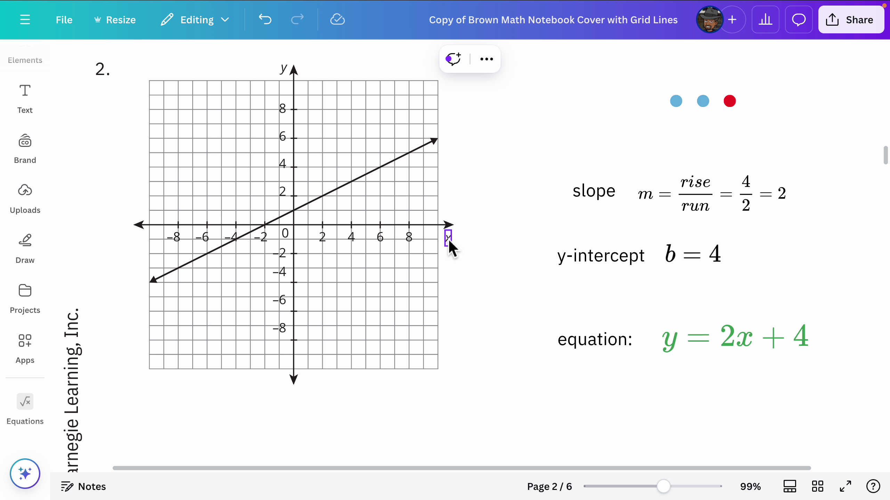
Place blue points on problem 2's line at (4, 3) and (6, 4)
{"action": "left_click_drag", "start_coordinate": [671, 497], "coordinate": [680, 488]}
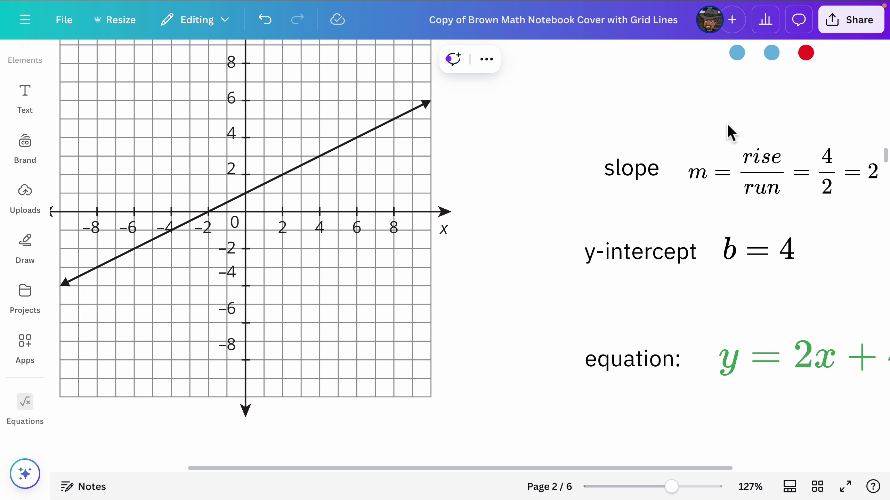
{"action": "left_click", "coordinate": [735, 54]}
{"action": "left_click_drag", "start_coordinate": [735, 54], "coordinate": [324, 157]}
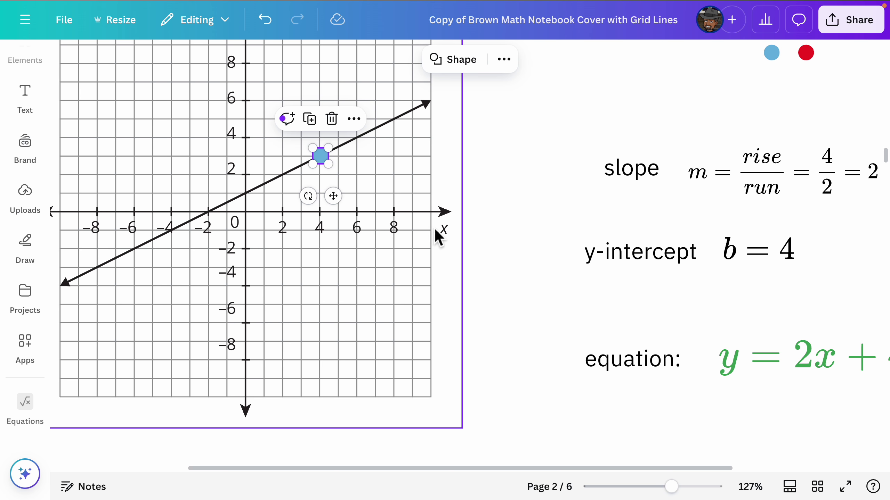
{"action": "mouse_move", "coordinate": [670, 489]}
{"action": "left_mouse_down"}
{"action": "mouse_move", "coordinate": [689, 492]}
{"action": "mouse_move", "coordinate": [654, 490]}
{"action": "mouse_move", "coordinate": [665, 487]}
{"action": "left_mouse_up"}
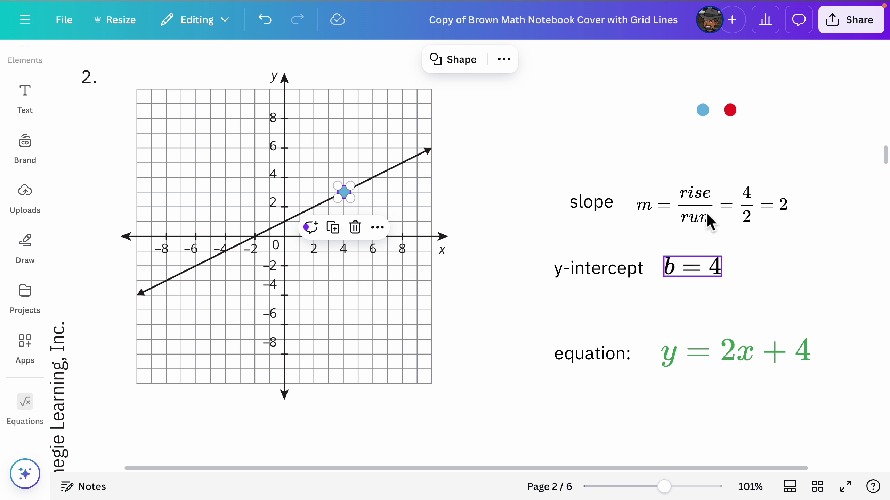
{"action": "left_click_drag", "start_coordinate": [706, 116], "coordinate": [380, 185]}
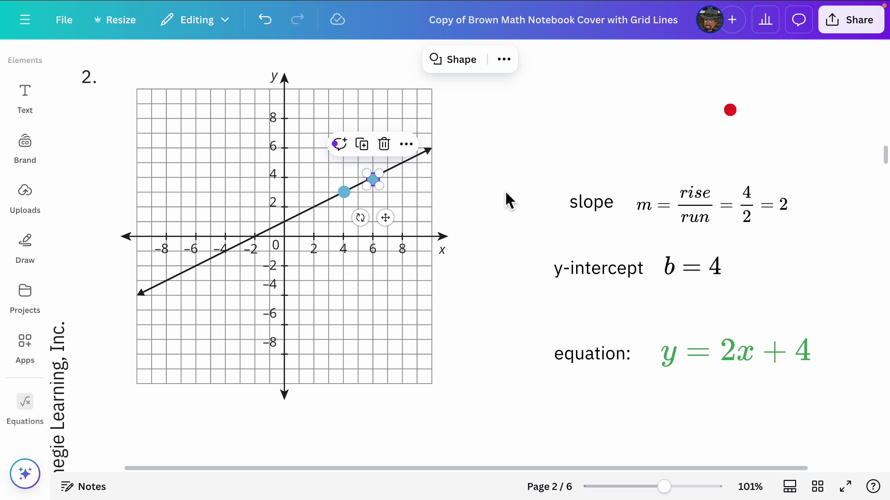
{"action": "mouse_move", "coordinate": [665, 489]}
{"action": "left_mouse_down"}
{"action": "mouse_move", "coordinate": [704, 492]}
{"action": "mouse_move", "coordinate": [675, 494]}
{"action": "left_mouse_up"}
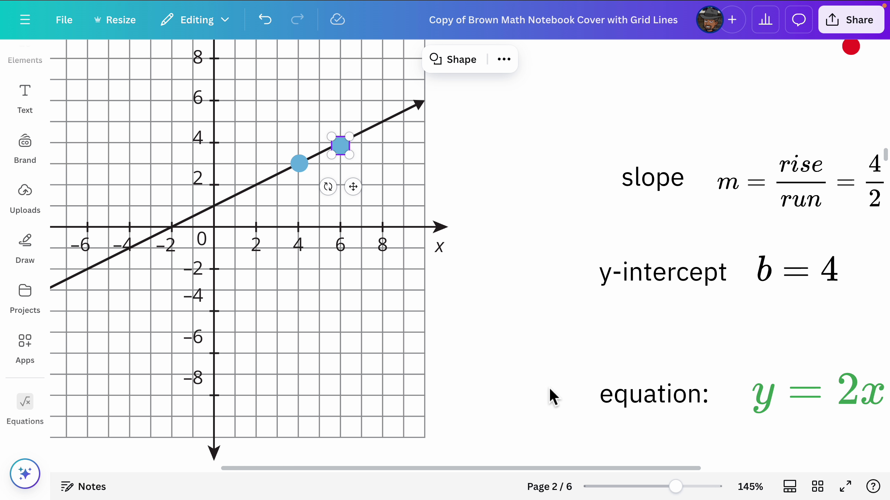
Deselect the blue point and bring up the Draw pens and markers
{"action": "left_click", "coordinate": [536, 311]}
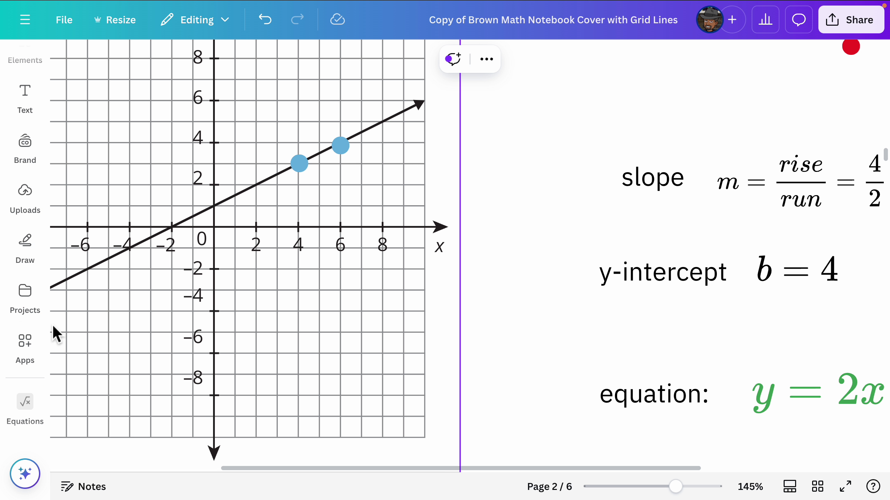
{"action": "left_click", "coordinate": [36, 247]}
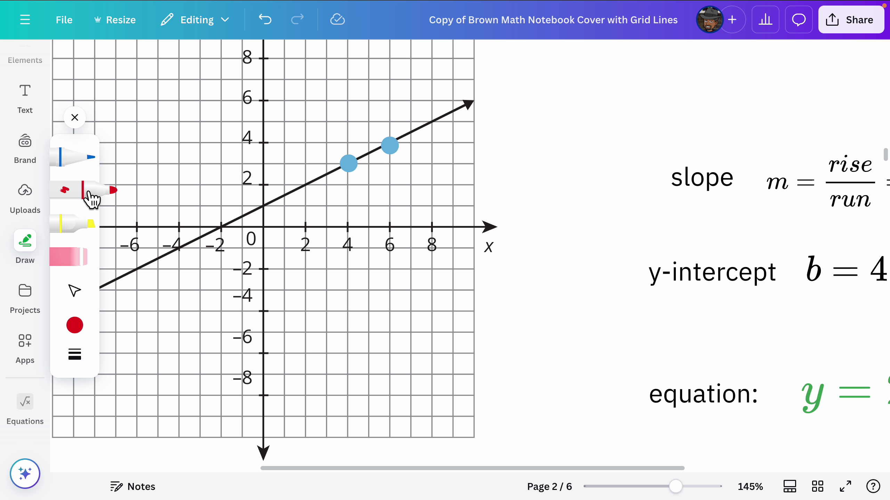
Draw a blue vertical rise up from (4, 3), discarding a trial red stroke
{"action": "left_click", "coordinate": [85, 165]}
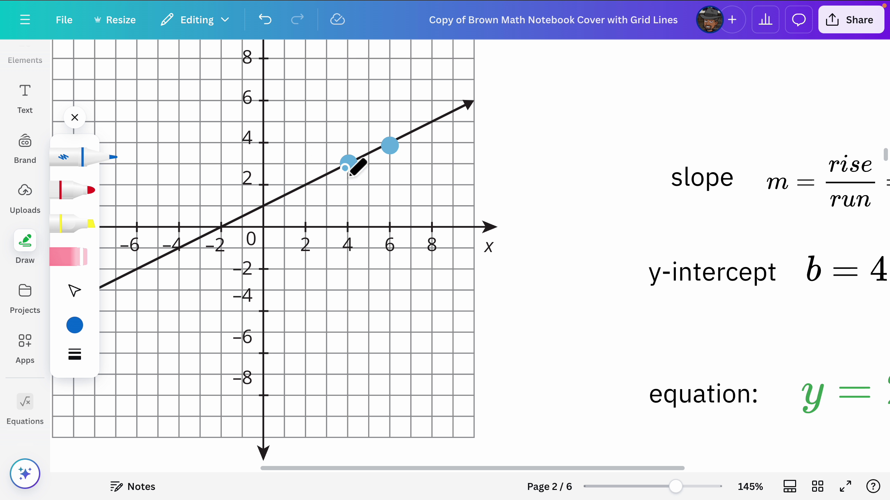
{"action": "left_click_drag", "start_coordinate": [348, 164], "coordinate": [354, 148]}
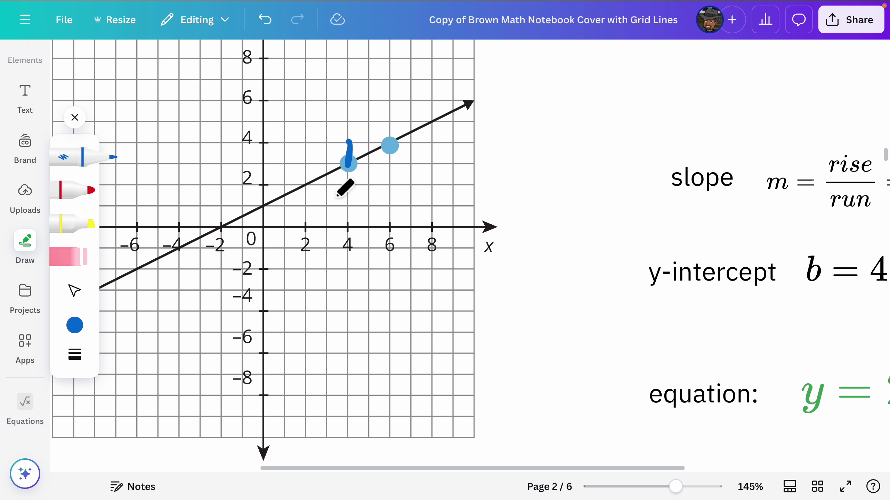
{"action": "left_click", "coordinate": [75, 196]}
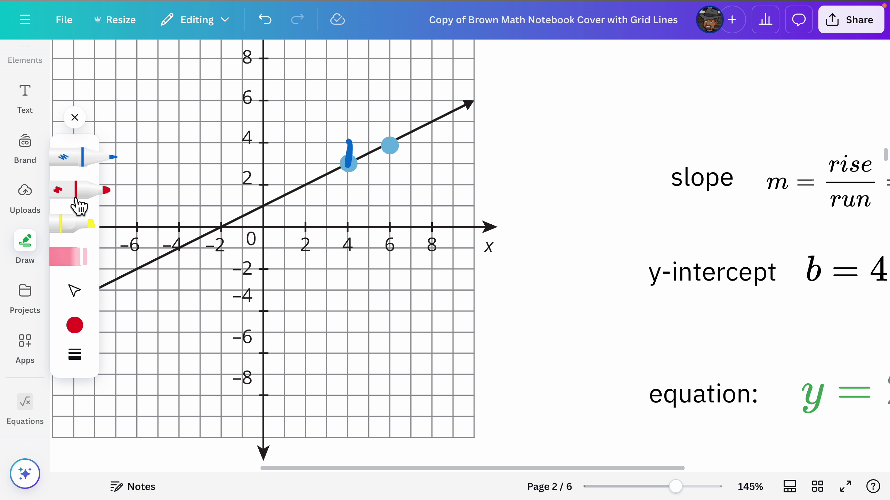
{"action": "left_click", "coordinate": [343, 145]}
{"action": "left_click_drag", "start_coordinate": [342, 144], "coordinate": [372, 146]}
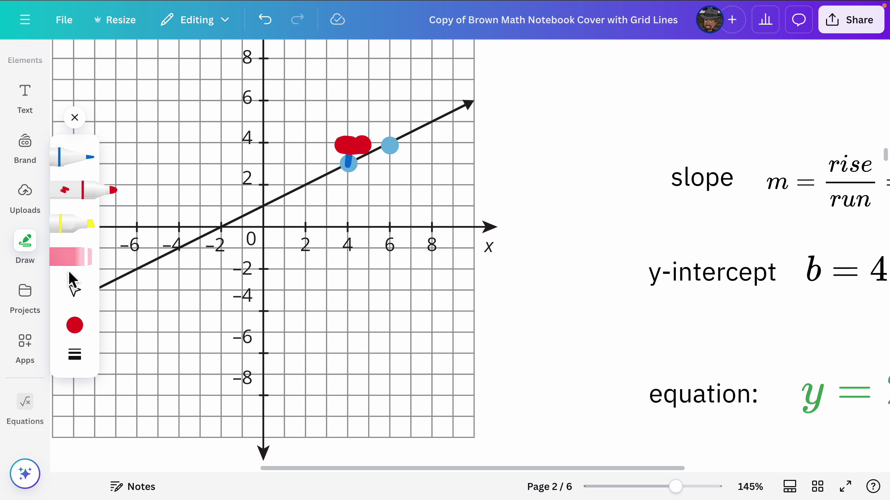
{"action": "left_click", "coordinate": [277, 31]}
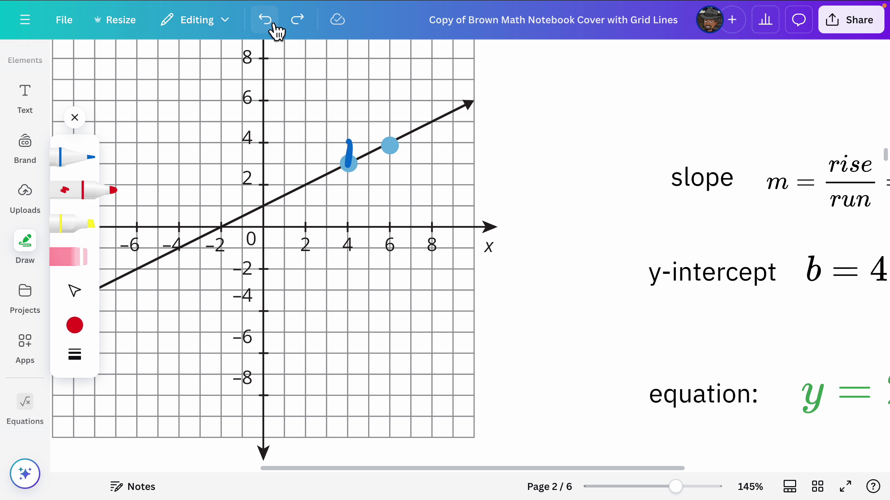
Draw a red horizontal run from the top of the blue rise to (6, 4)
{"action": "left_click", "coordinate": [76, 168]}
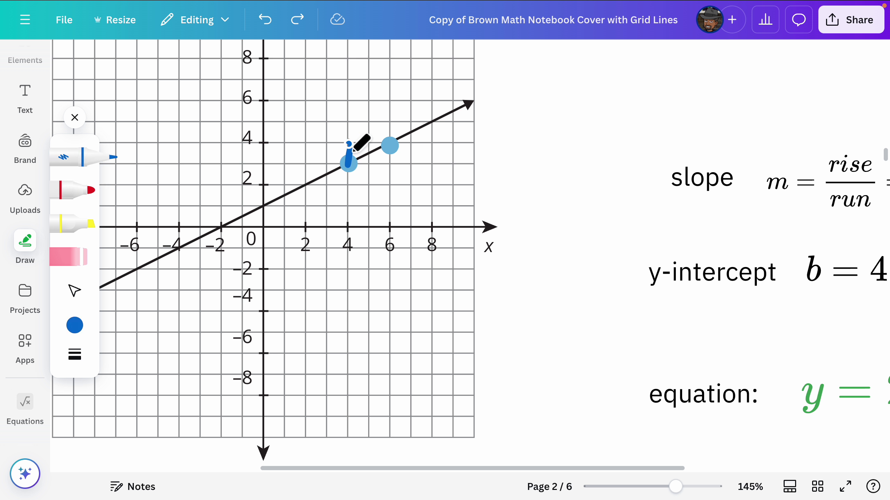
{"action": "left_click_drag", "start_coordinate": [349, 143], "coordinate": [389, 144]}
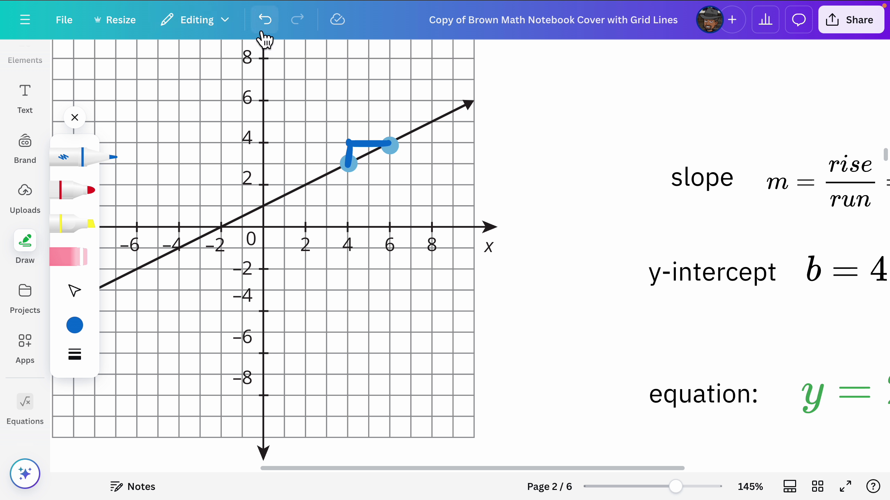
{"action": "left_click", "coordinate": [265, 19]}
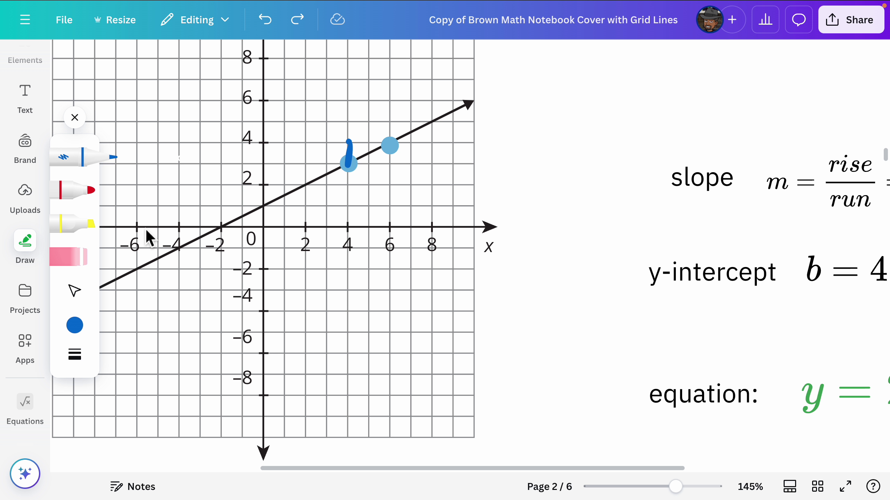
{"action": "left_click", "coordinate": [84, 333]}
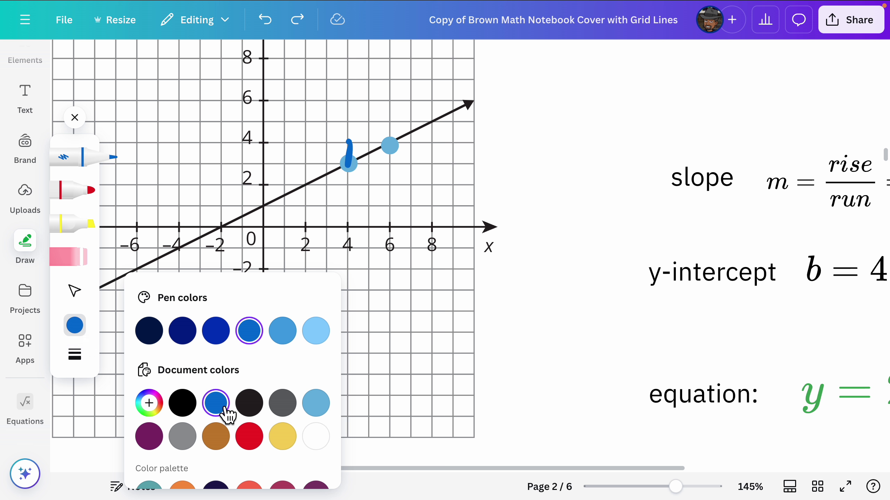
{"action": "left_click", "coordinate": [250, 438]}
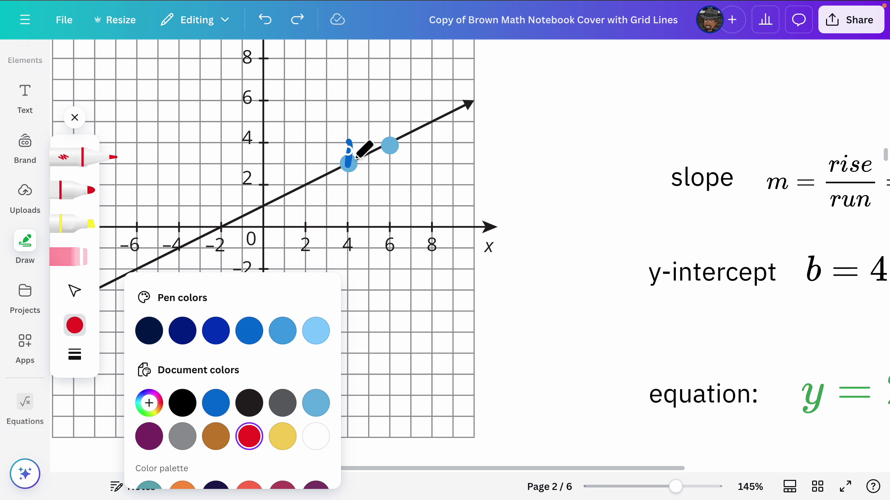
{"action": "left_click_drag", "start_coordinate": [349, 142], "coordinate": [387, 142]}
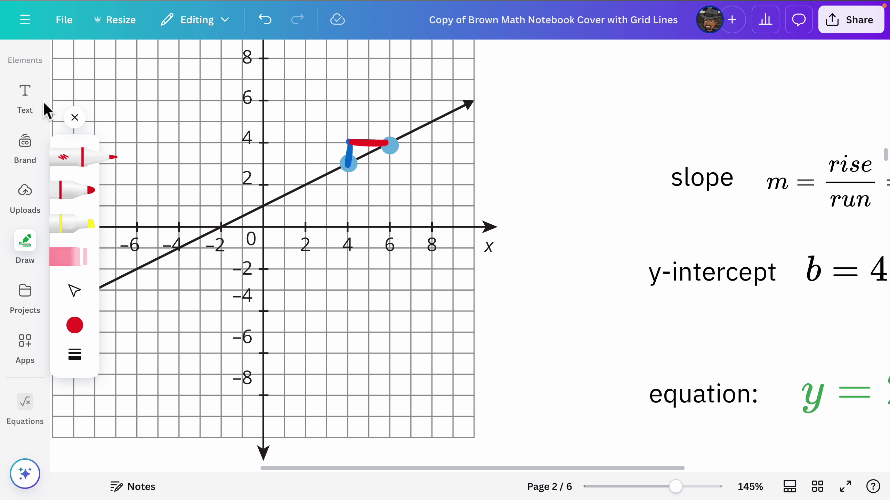
{"action": "left_click", "coordinate": [31, 110]}
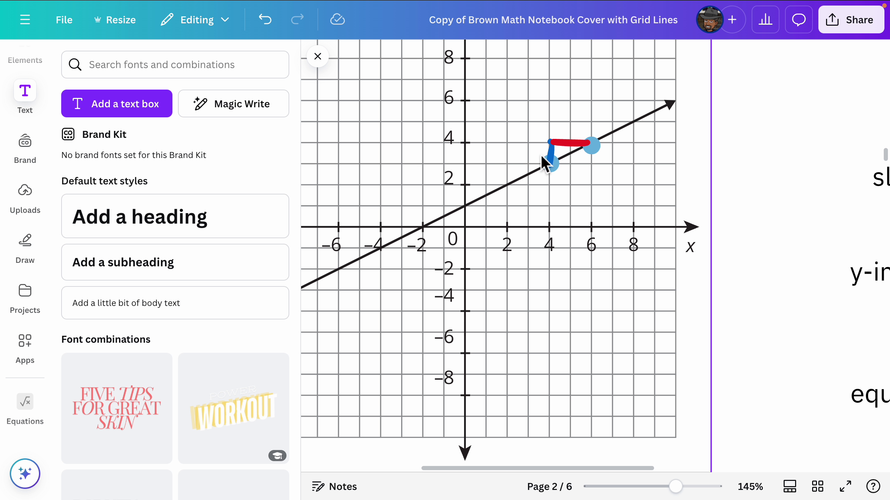
Add a text label '2' above the red run
{"action": "left_click", "coordinate": [123, 115]}
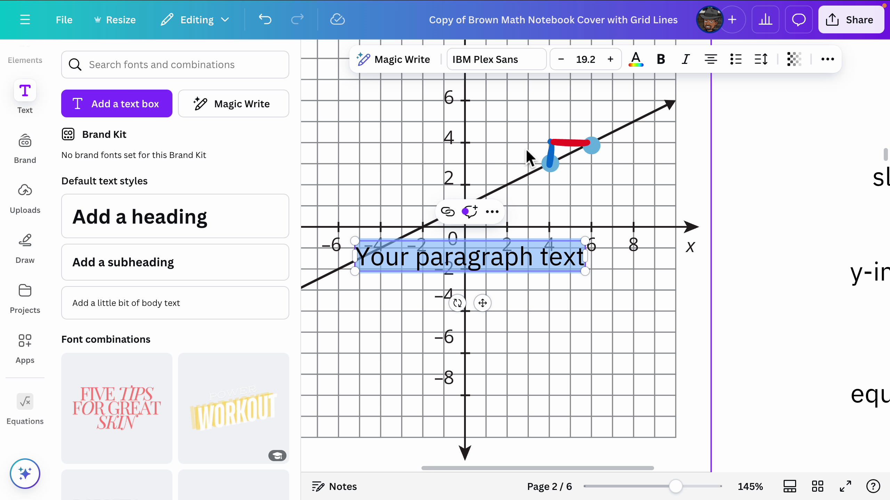
{"action": "left_click", "coordinate": [546, 160]}
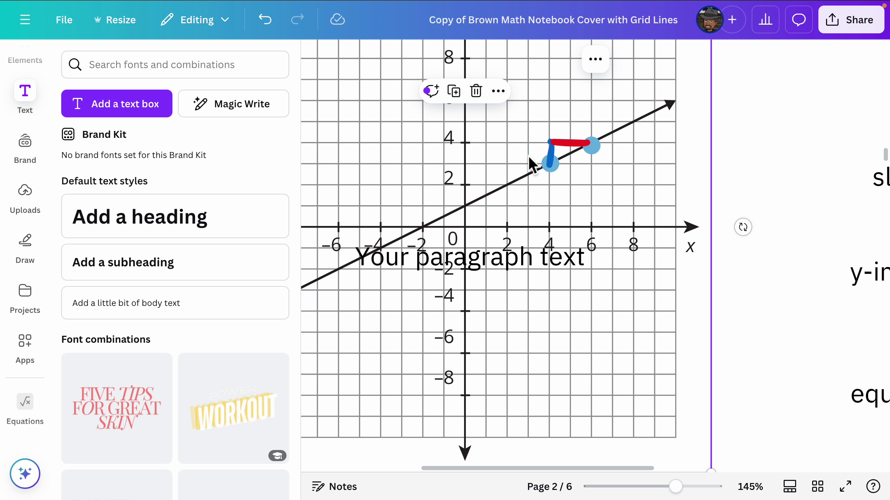
{"action": "left_click", "coordinate": [387, 261]}
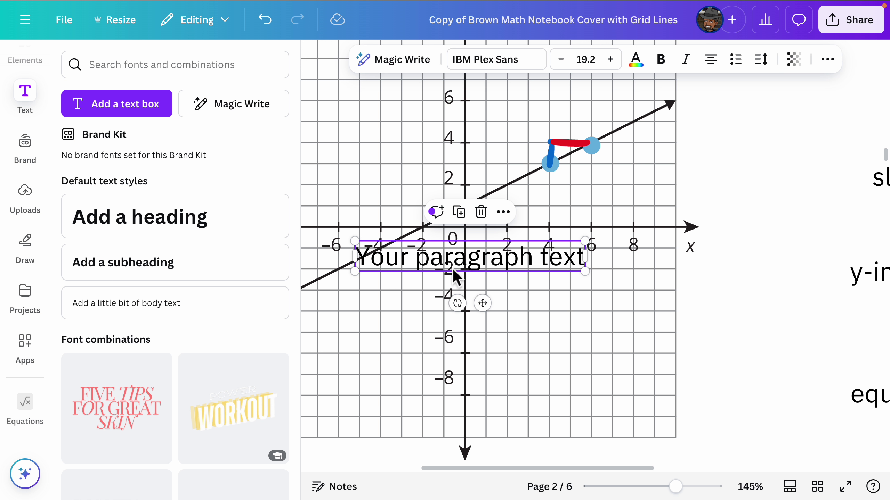
{"action": "double_click", "coordinate": [390, 261]}
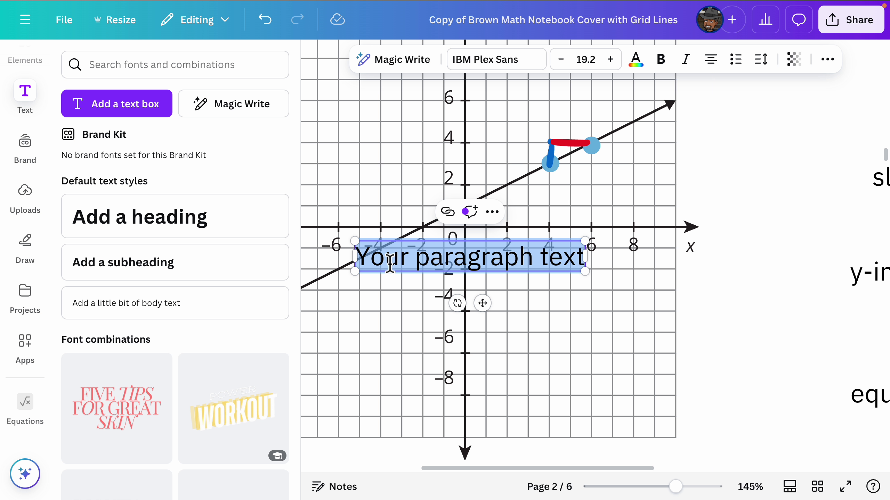
{"action": "type", "text": "2"}
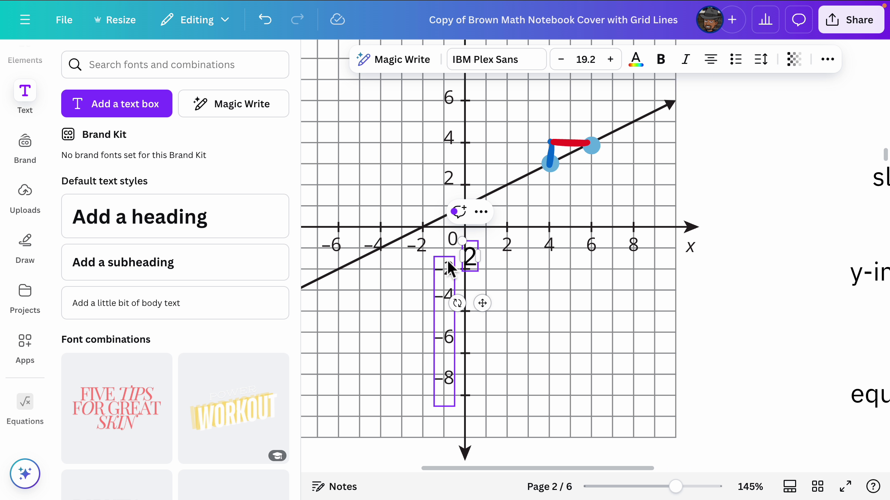
{"action": "left_click", "coordinate": [523, 274]}
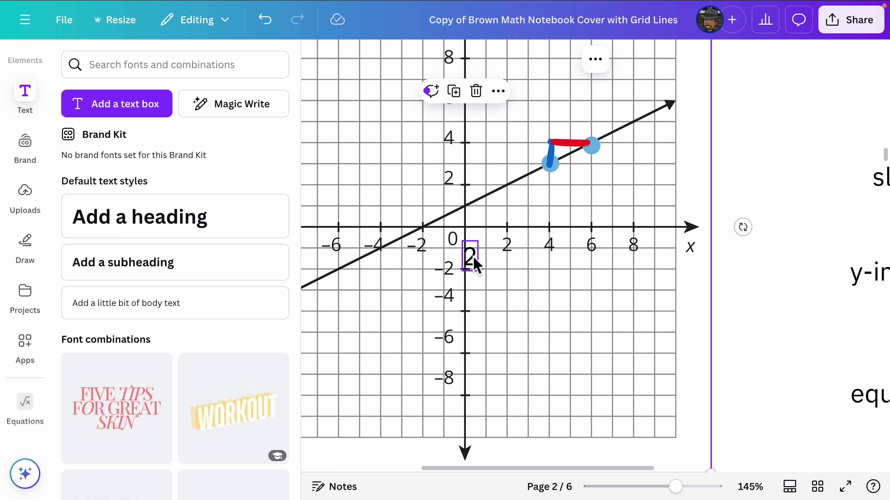
{"action": "left_click_drag", "start_coordinate": [473, 257], "coordinate": [580, 121]}
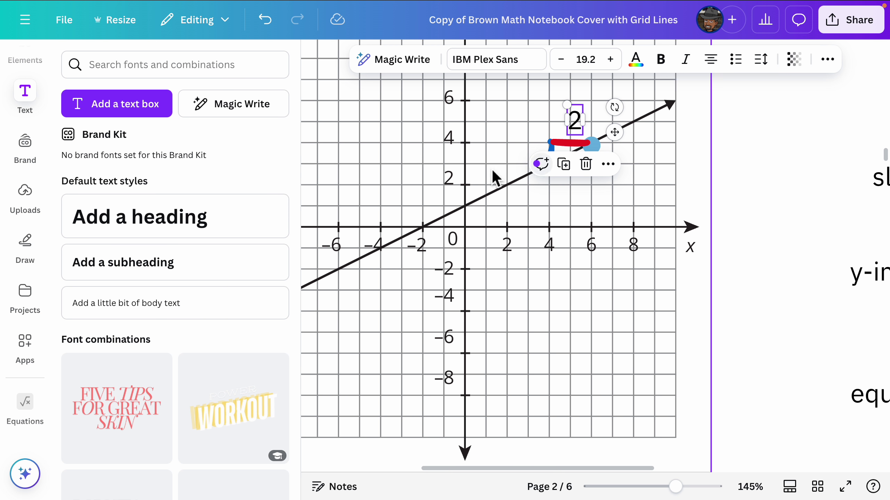
Add a text label '1' beside the blue rise
{"action": "left_click", "coordinate": [92, 104]}
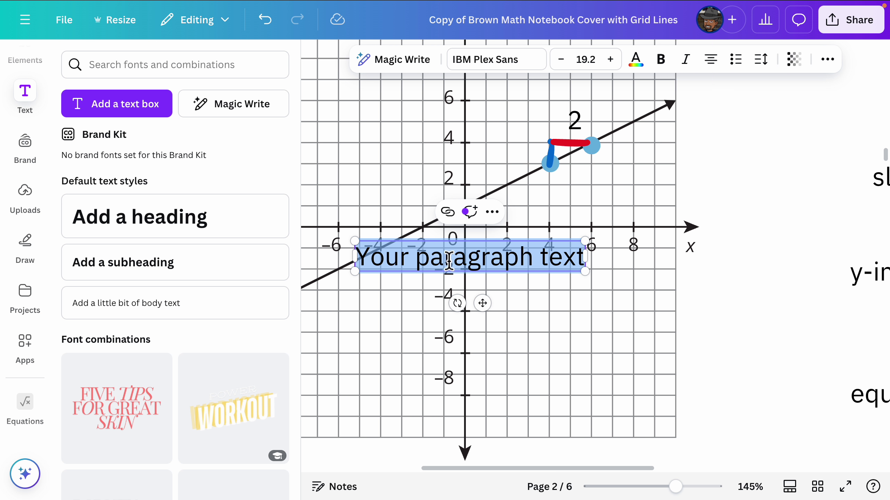
{"action": "type", "text": "1"}
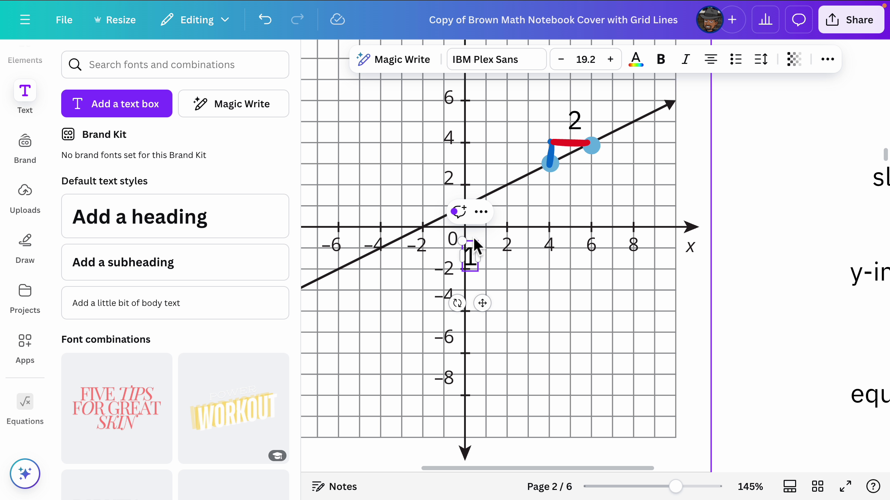
{"action": "left_click_drag", "start_coordinate": [488, 309], "coordinate": [546, 207]}
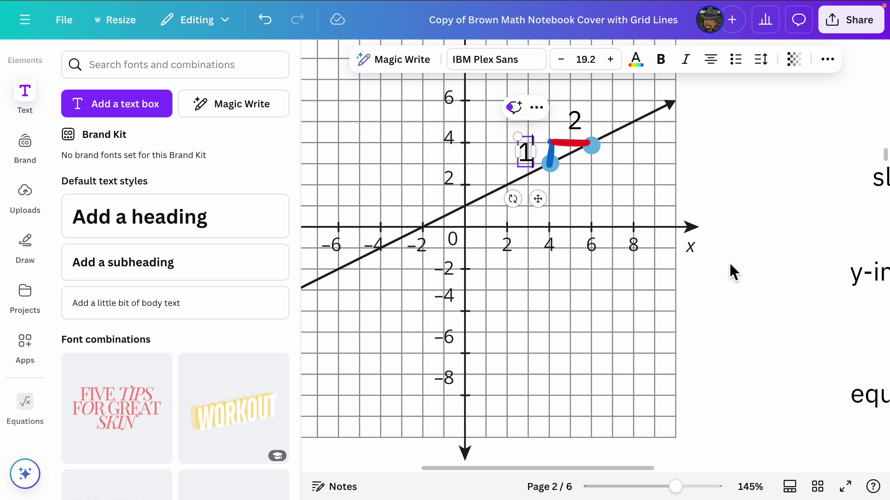
{"action": "left_click", "coordinate": [709, 261]}
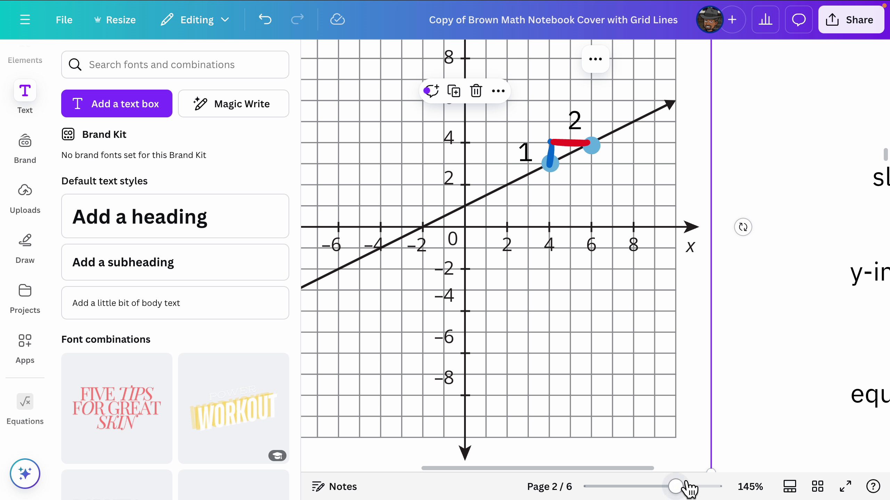
{"action": "left_click_drag", "start_coordinate": [687, 487], "coordinate": [648, 487]}
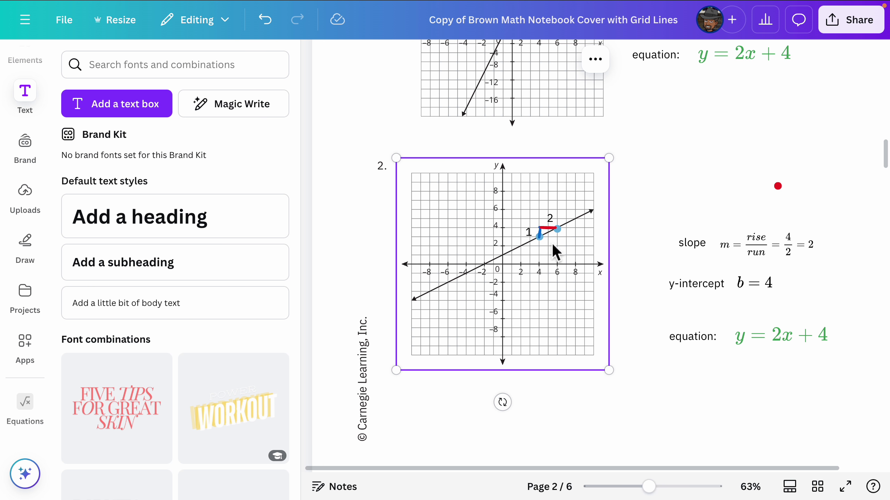
Edit the slope equation to m = rise/run = 1/2, removing the trailing = 2
{"action": "left_click", "coordinate": [791, 241]}
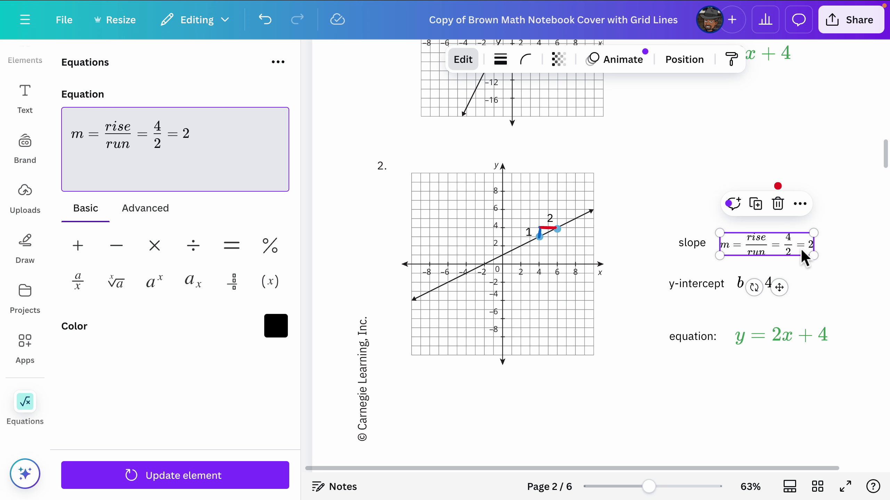
{"action": "left_click", "coordinate": [170, 132]}
{"action": "type", "text": "1"}
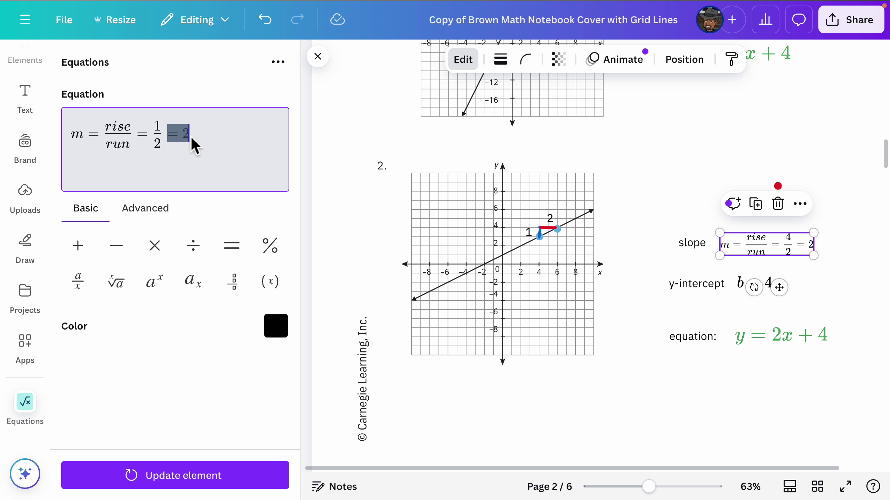
{"action": "key", "text": "BackSpace"}
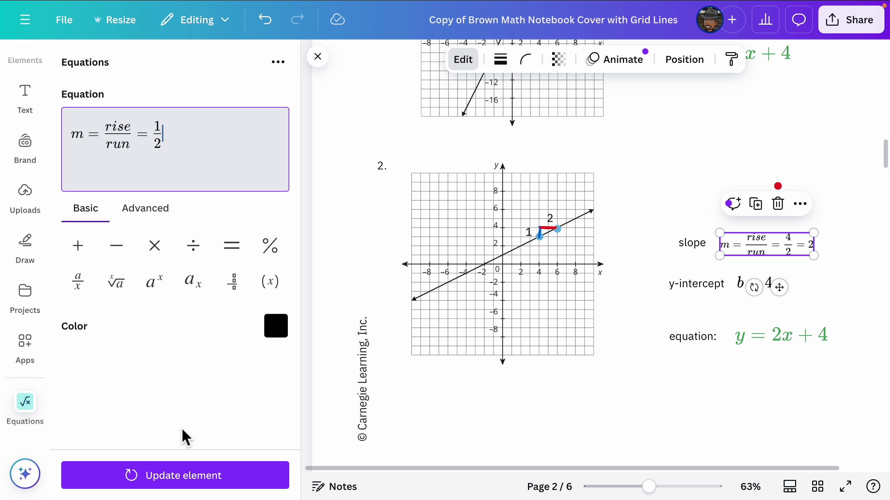
{"action": "left_click", "coordinate": [185, 476]}
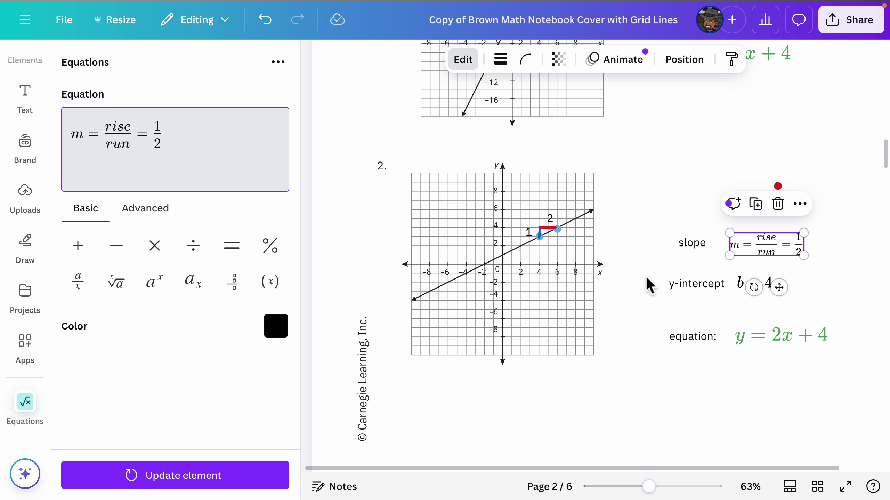
{"action": "left_click", "coordinate": [635, 273]}
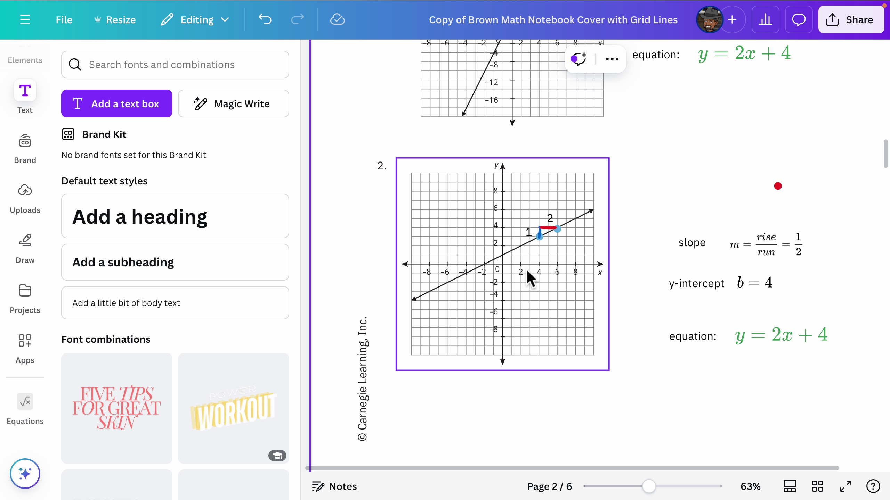
Move the red dot onto the y-axis at (0, 1) to mark the y-intercept
{"action": "left_click_drag", "start_coordinate": [654, 489], "coordinate": [704, 489]}
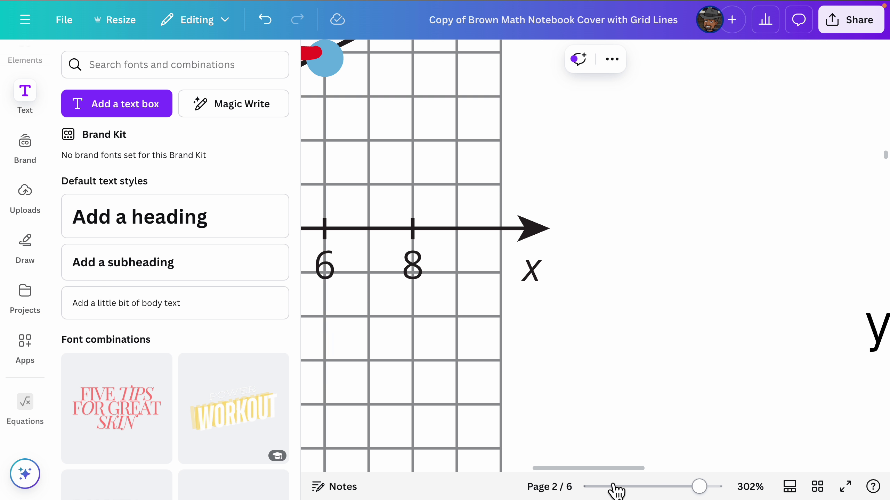
{"action": "left_click_drag", "start_coordinate": [605, 467], "coordinate": [528, 467]}
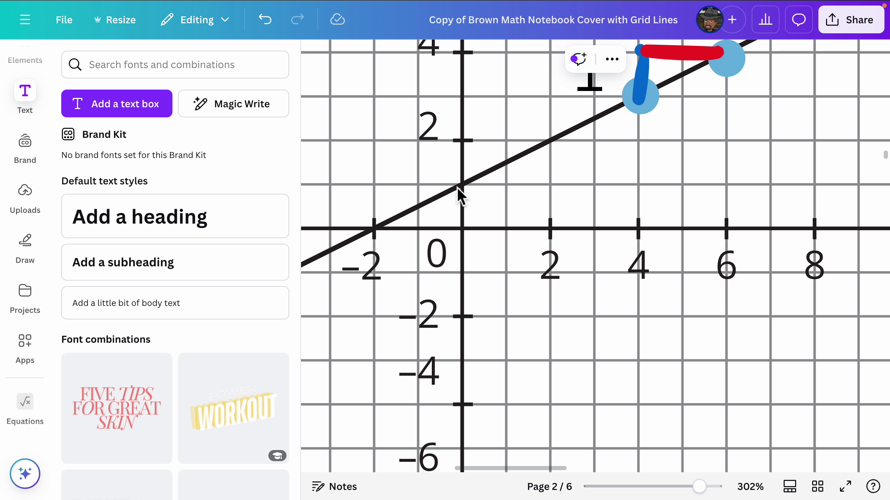
{"action": "left_click_drag", "start_coordinate": [699, 487], "coordinate": [652, 487]}
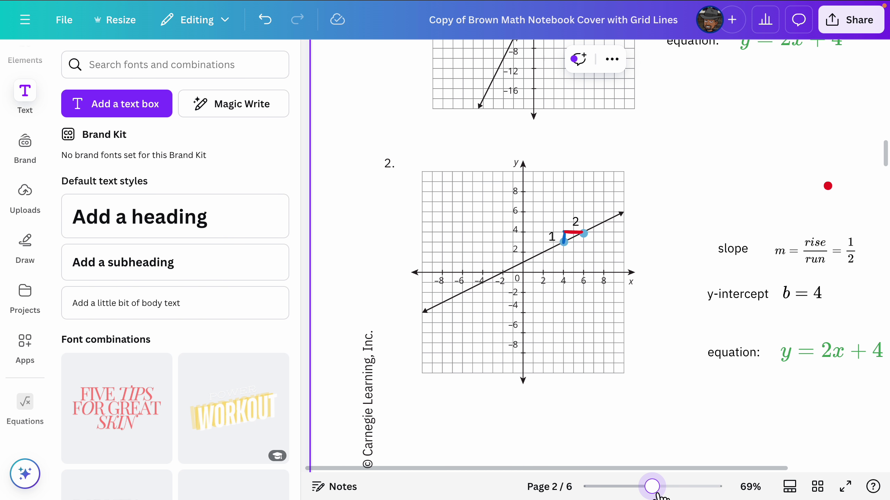
{"action": "left_click_drag", "start_coordinate": [823, 188], "coordinate": [533, 265]}
{"action": "left_click_drag", "start_coordinate": [653, 487], "coordinate": [698, 494]}
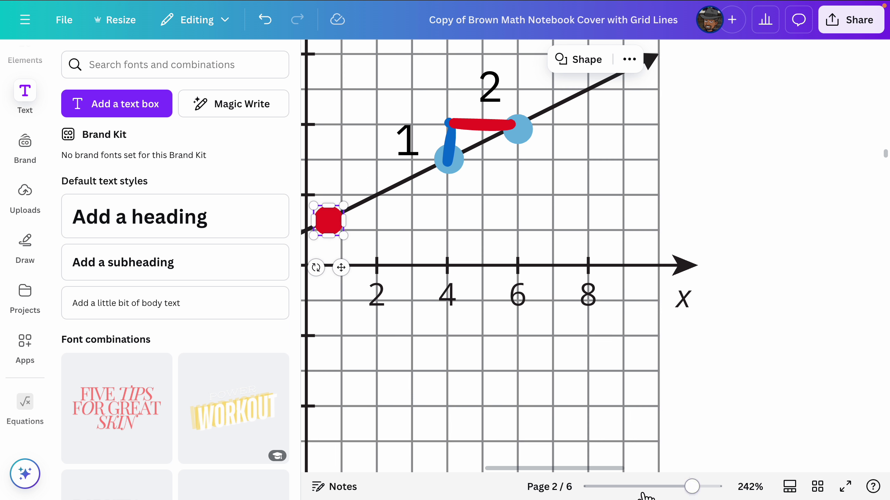
{"action": "left_click_drag", "start_coordinate": [583, 470], "coordinate": [531, 469]}
{"action": "left_click_drag", "start_coordinate": [550, 229], "coordinate": [532, 242]}
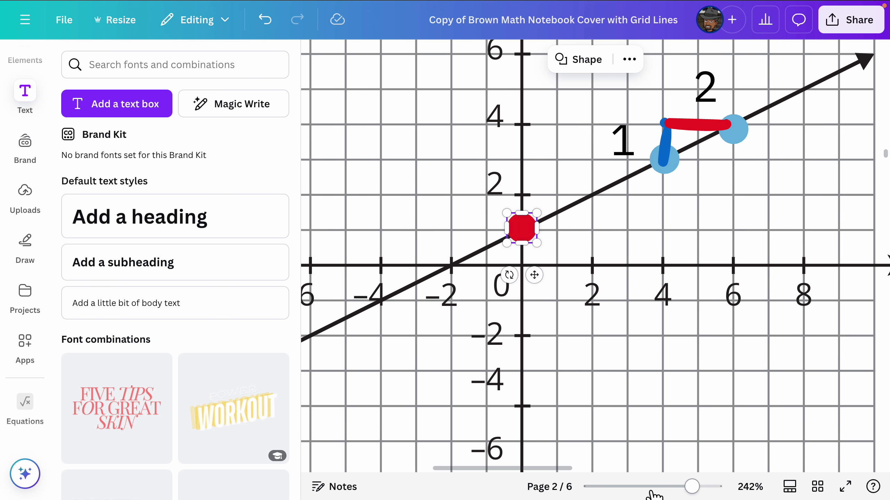
{"action": "left_click_drag", "start_coordinate": [697, 487], "coordinate": [790, 468]}
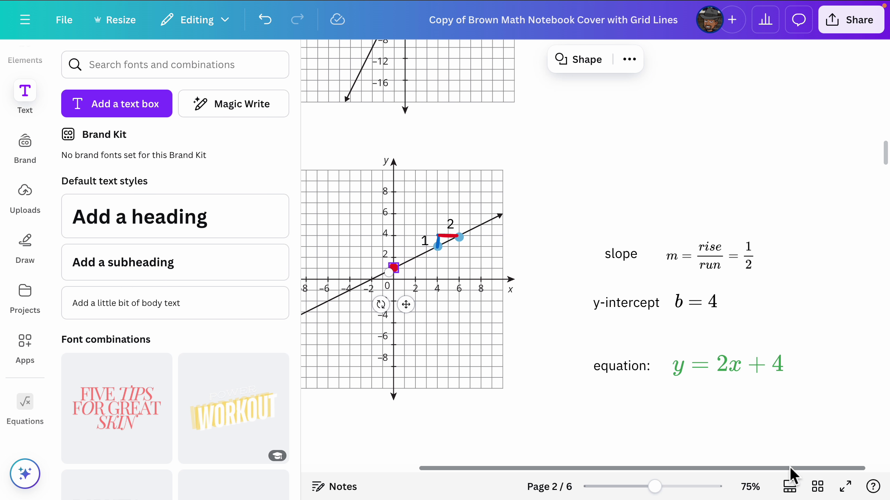
Edit the y-intercept equation so its value reads 1 instead of 4, giving b = 1
{"action": "left_click", "coordinate": [713, 301]}
{"action": "left_click", "coordinate": [703, 301]}
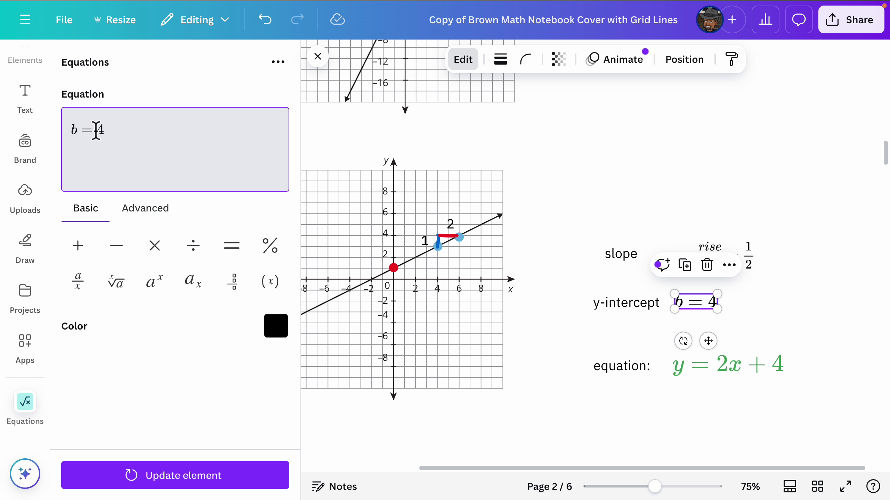
{"action": "type", "text": "1"}
{"action": "left_click", "coordinate": [213, 483]}
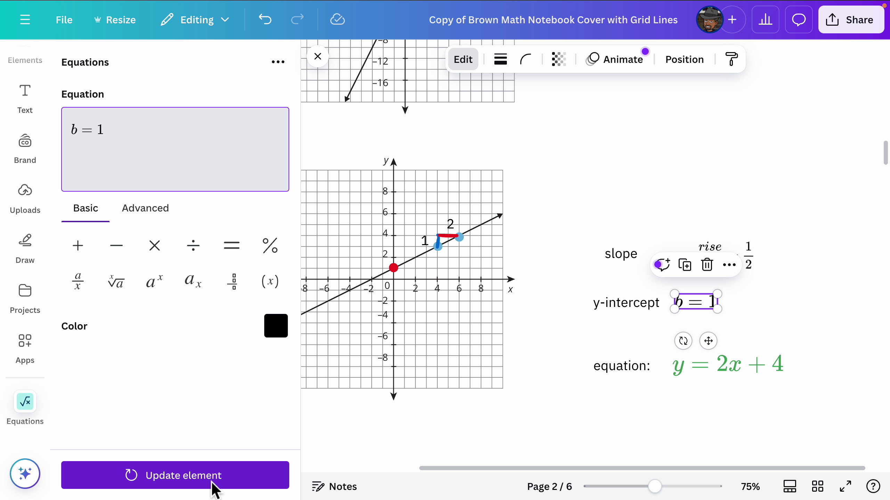
{"action": "left_click", "coordinate": [557, 387]}
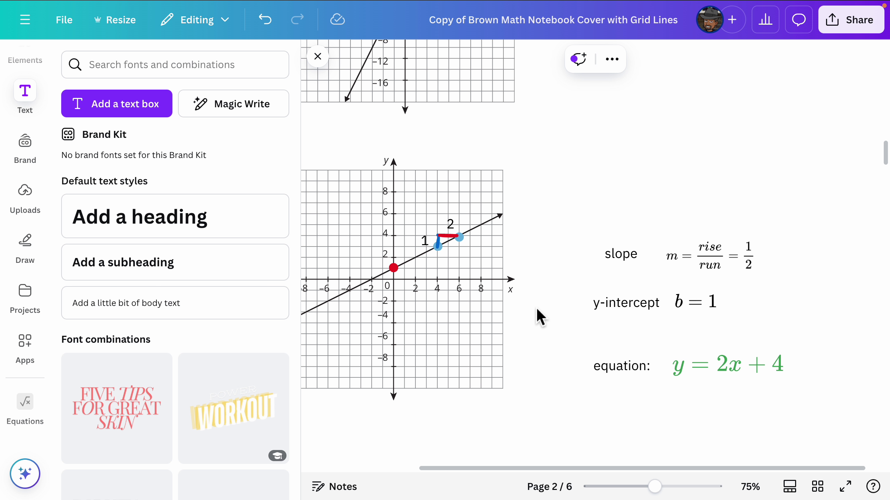
Rewrite the green line equation as y = 1/2x + 1, using a 1/2 fraction for the slope
{"action": "left_click", "coordinate": [718, 370]}
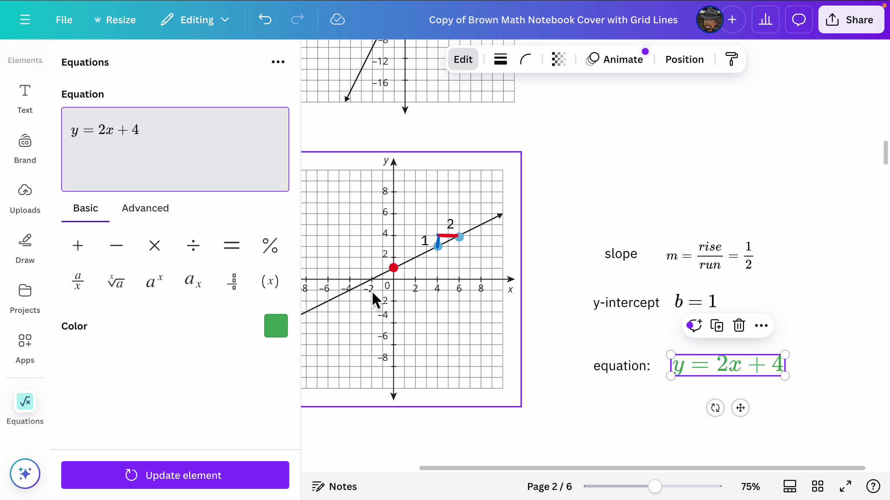
{"action": "double_click", "coordinate": [103, 133]}
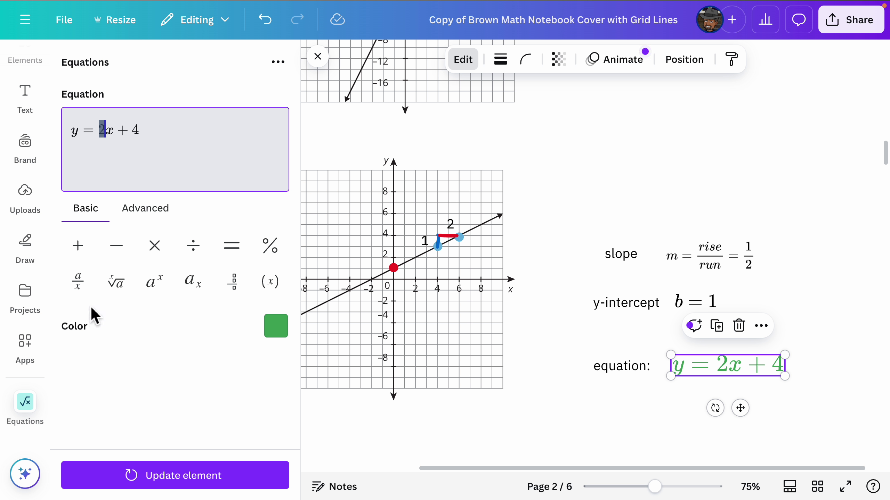
{"action": "left_click", "coordinate": [79, 284]}
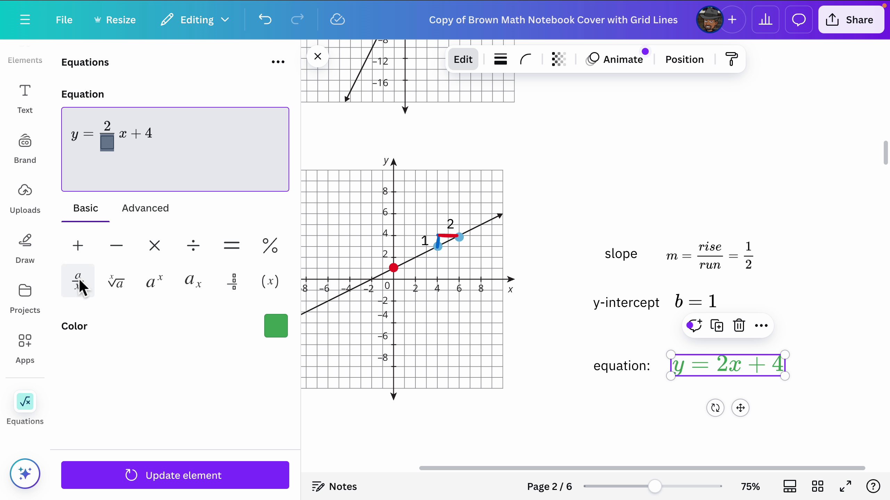
{"action": "left_click", "coordinate": [111, 128]}
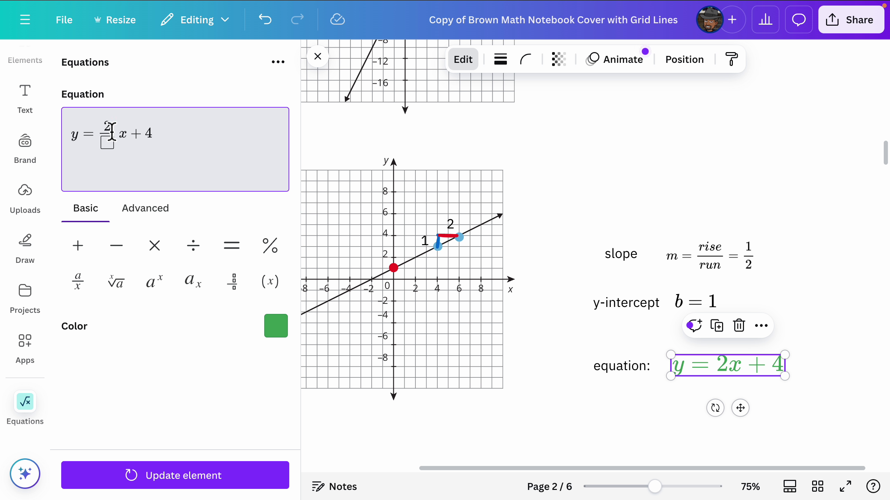
{"action": "key", "text": "BackSpace"}
{"action": "type", "text": "1"}
{"action": "left_click", "coordinate": [103, 144]}
{"action": "type", "text": "2"}
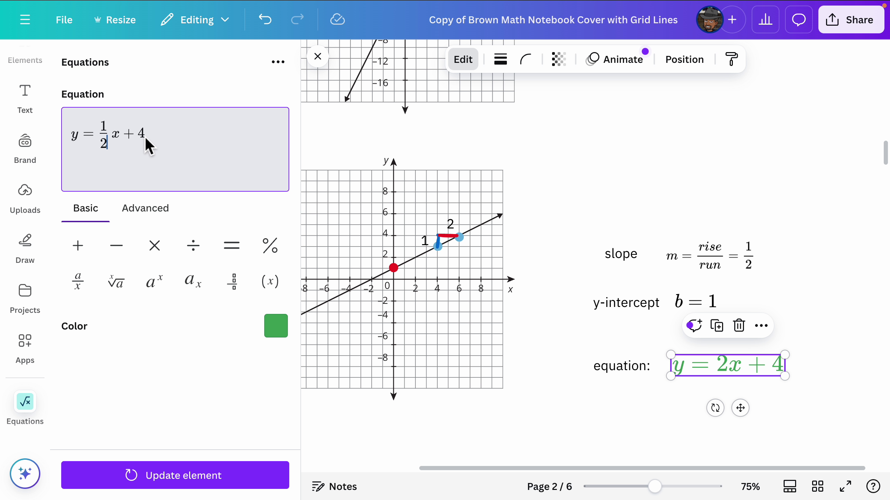
{"action": "double_click", "coordinate": [146, 136]}
{"action": "type", "text": "1"}
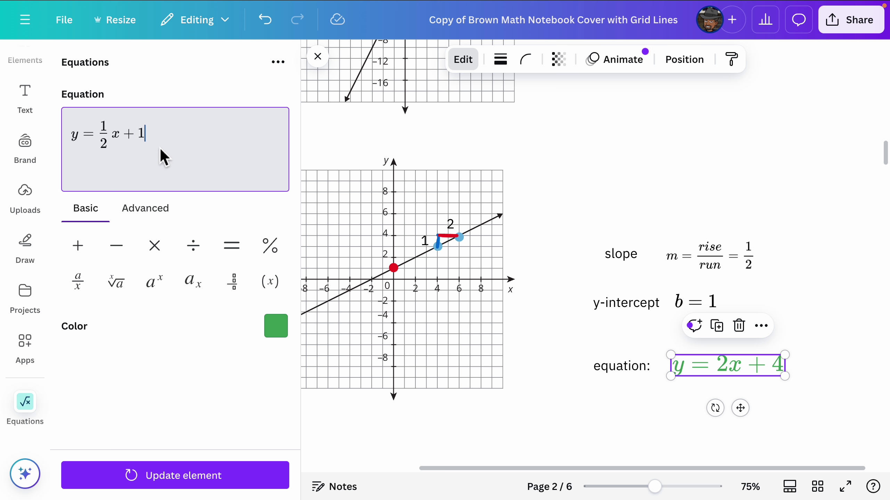
{"action": "left_click", "coordinate": [207, 489]}
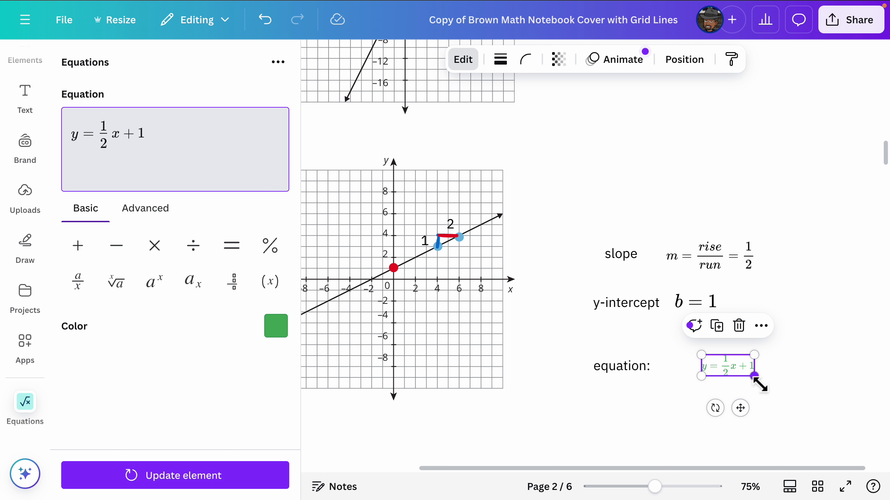
Enlarge the green y = 1/2x + 1 equation and move it left beside its label
{"action": "left_click_drag", "start_coordinate": [760, 386], "coordinate": [834, 428]}
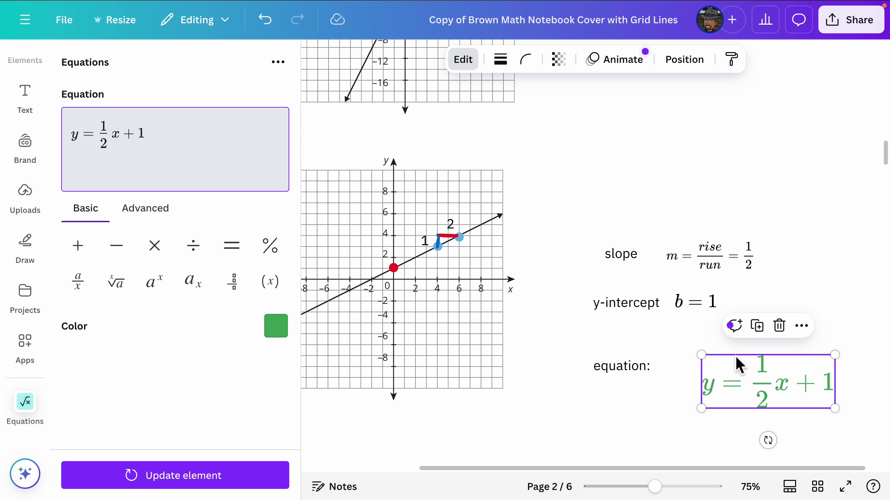
{"action": "left_click", "coordinate": [646, 391]}
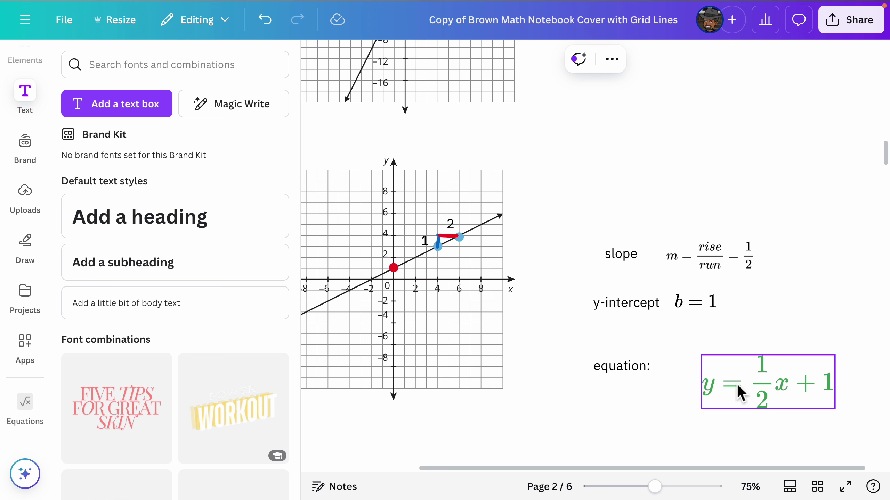
{"action": "left_click_drag", "start_coordinate": [744, 376], "coordinate": [707, 368]}
{"action": "left_click", "coordinate": [813, 345]}
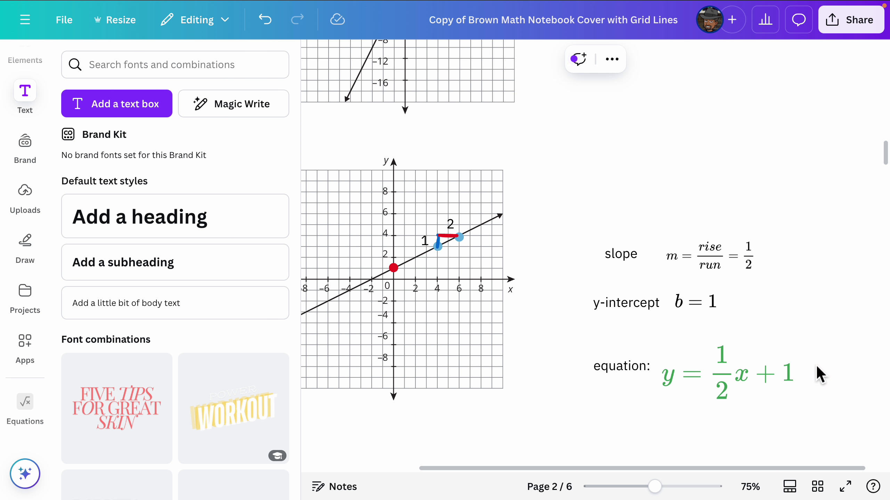